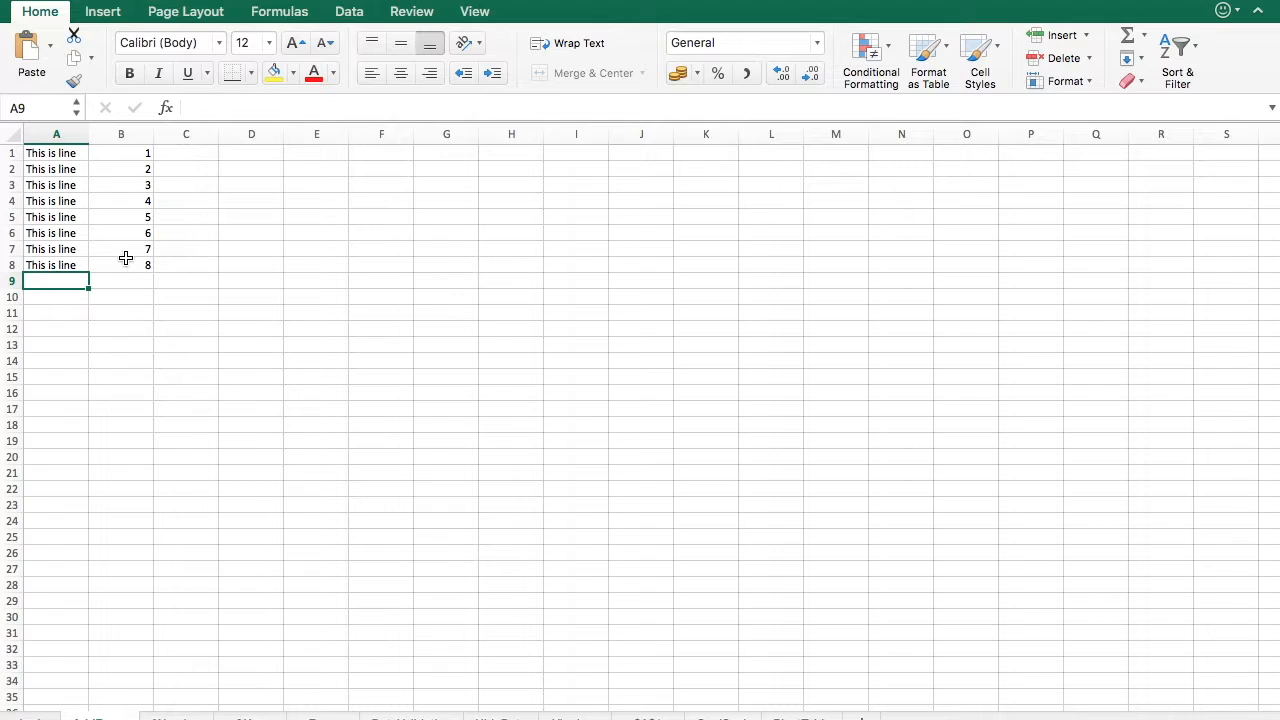
# - Insert a blank row above row 7
pyautogui.click(10, 249)
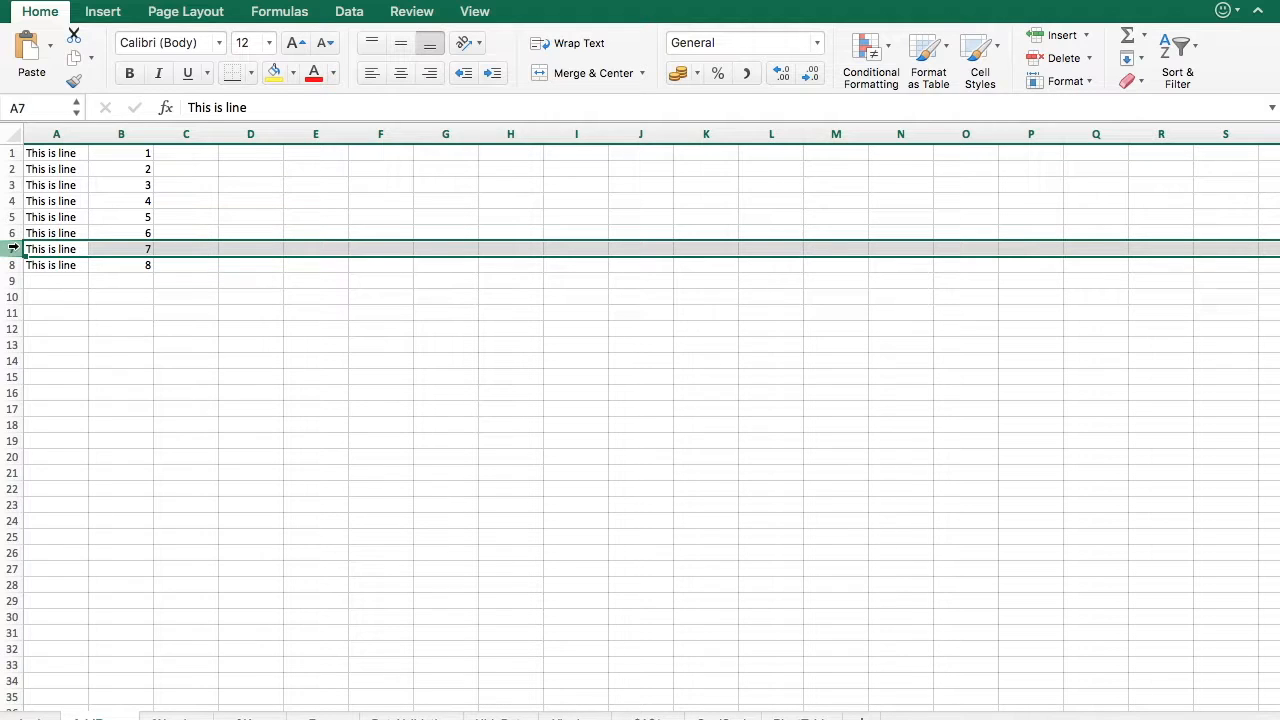
pyautogui.rightClick(13, 249)
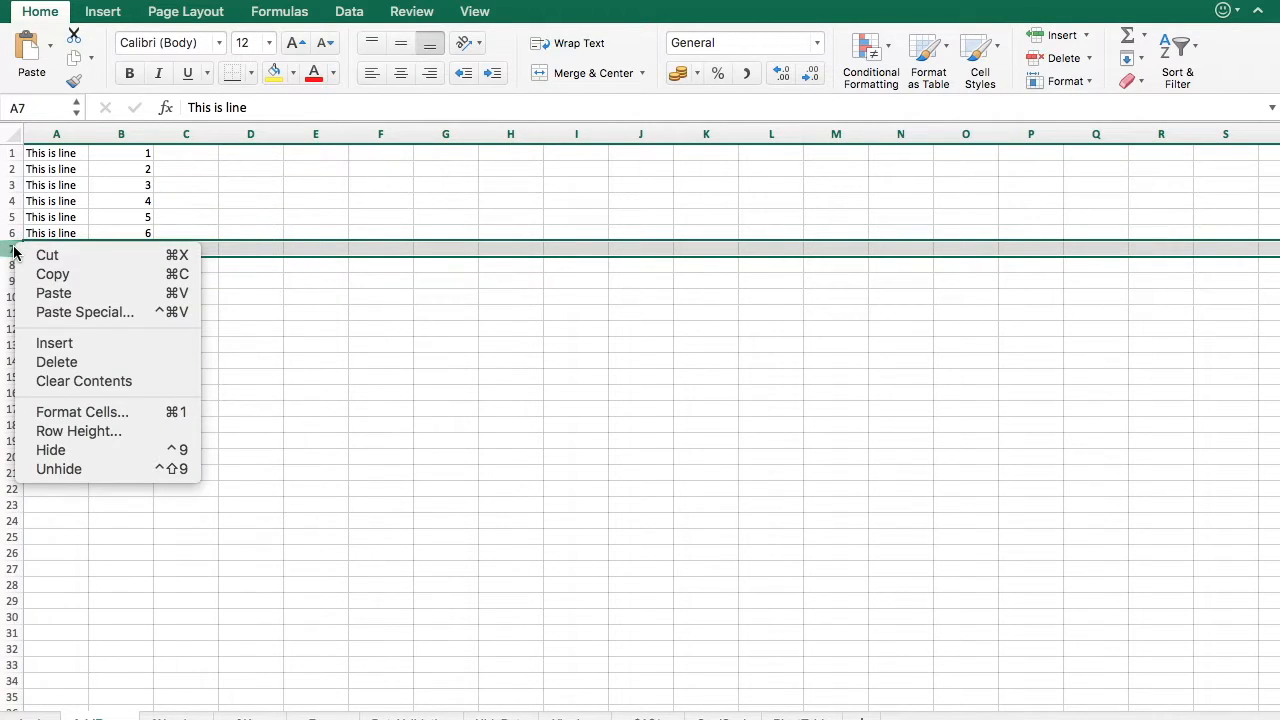
pyautogui.click(71, 345)
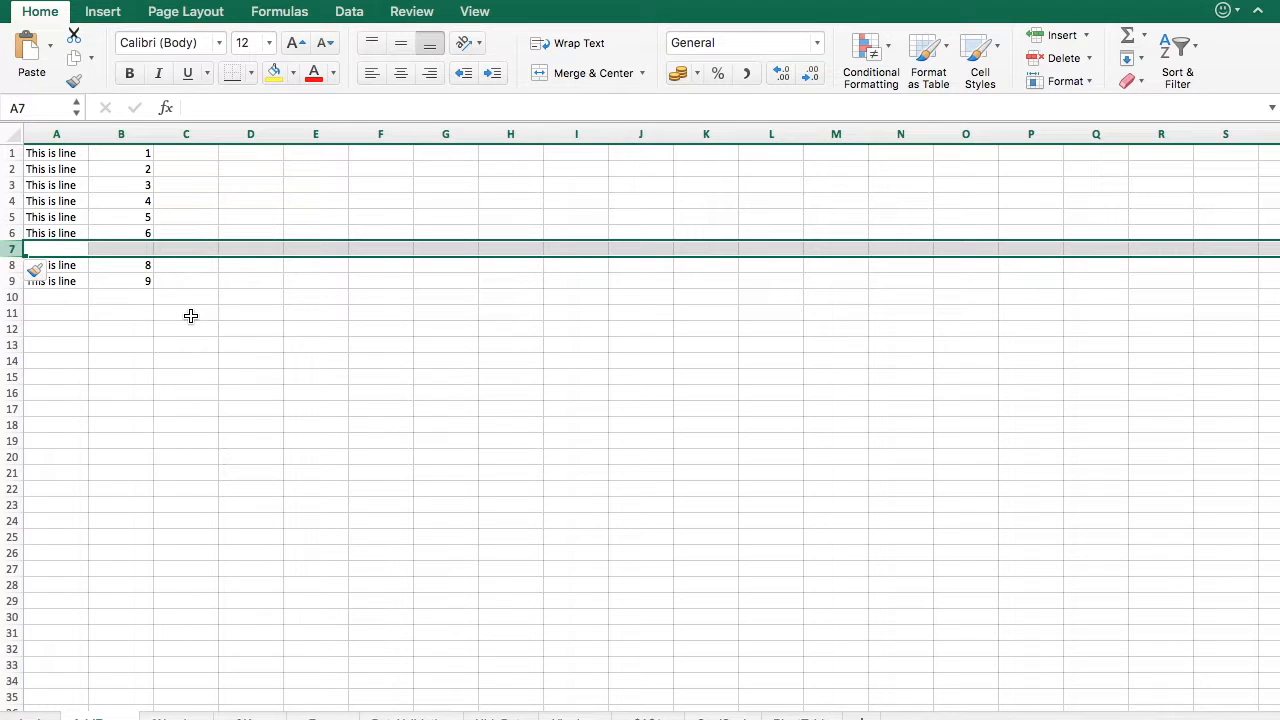
# - Insert five more blank rows at row 7 with the insert-cells shortcut
pyautogui.hotkey('ctrl', 'shift', '=')
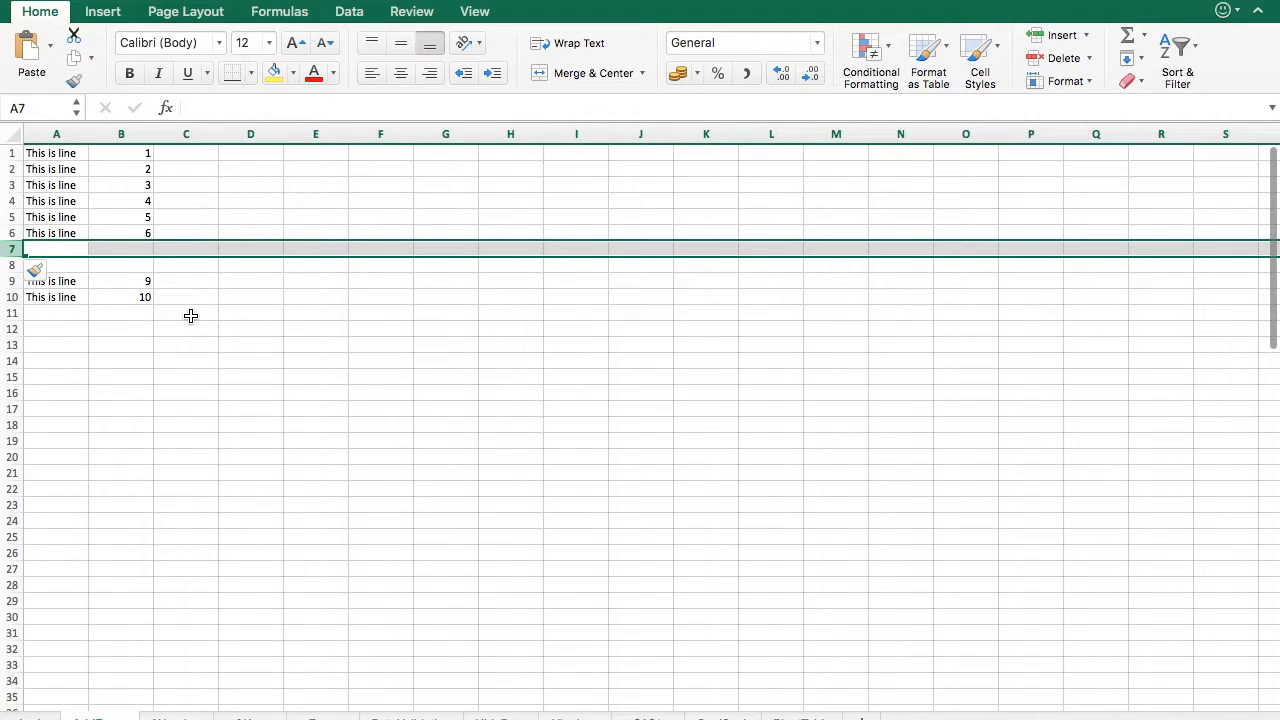
pyautogui.hotkey('ctrl', 'shift', '=')
pyautogui.hotkey('ctrl', 'shift', '=')
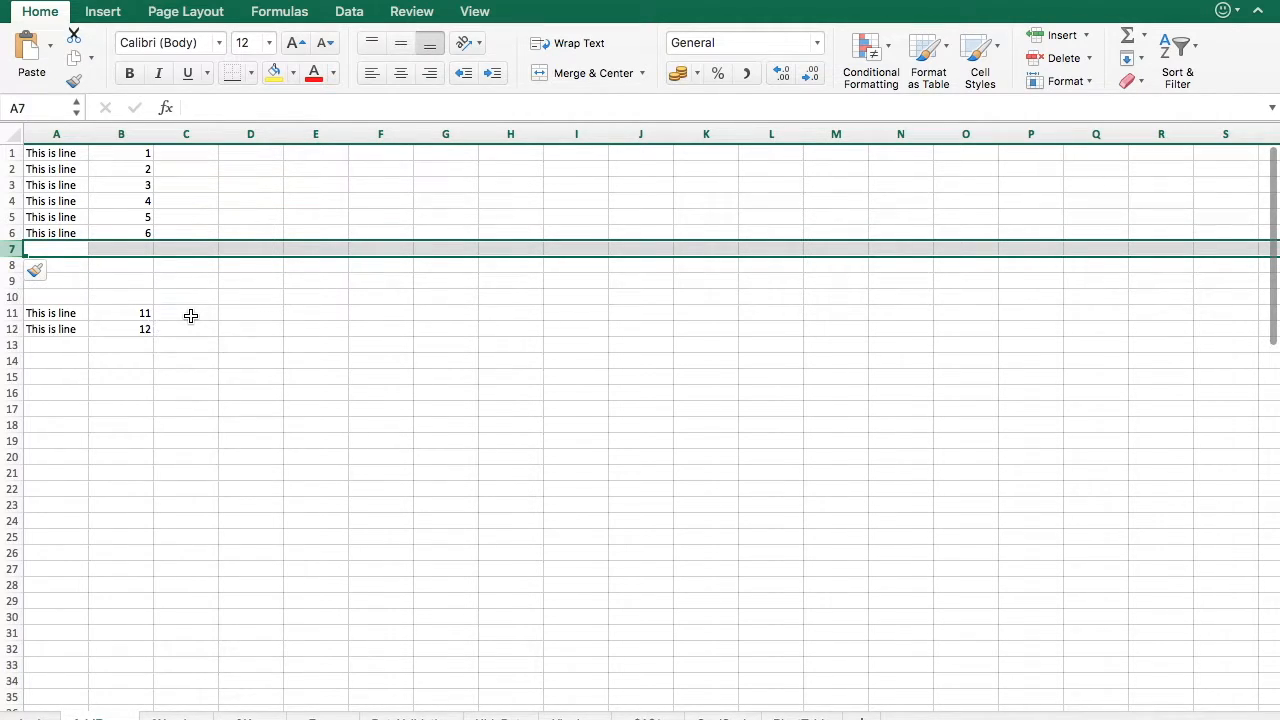
pyautogui.hotkey('ctrl', 'shift', '=')
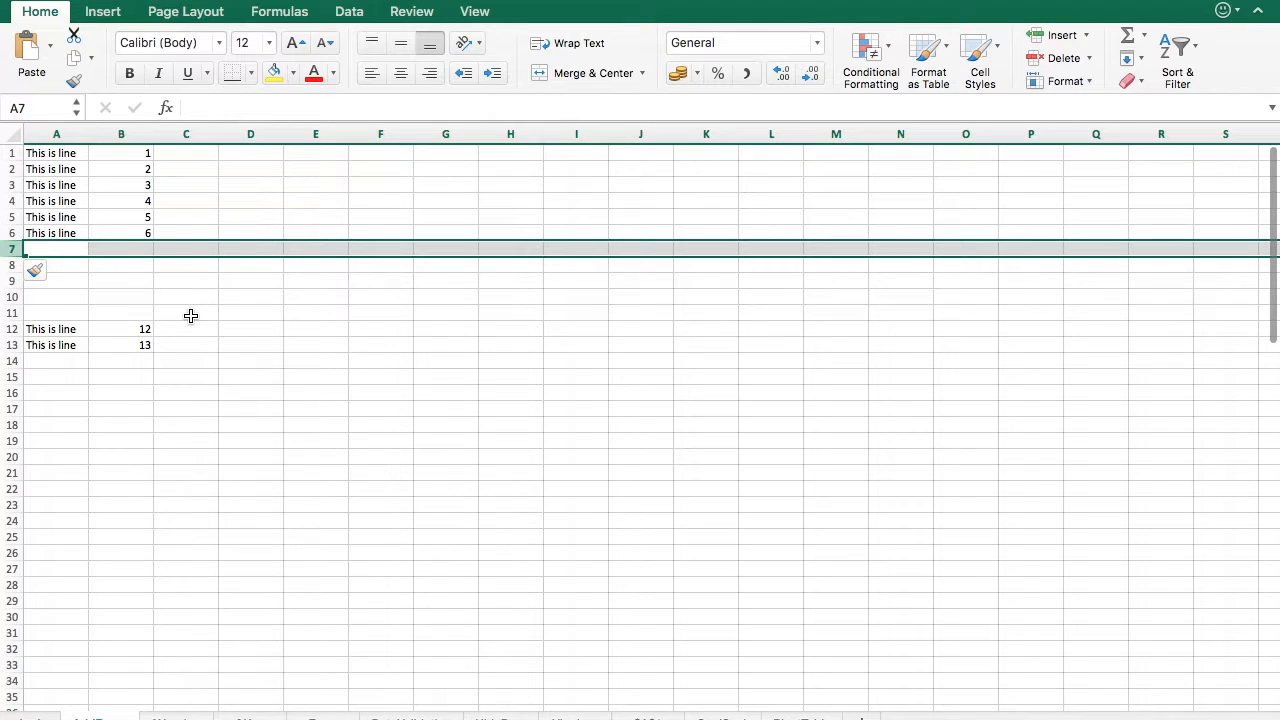
pyautogui.hotkey('ctrl', 'shift', '=')
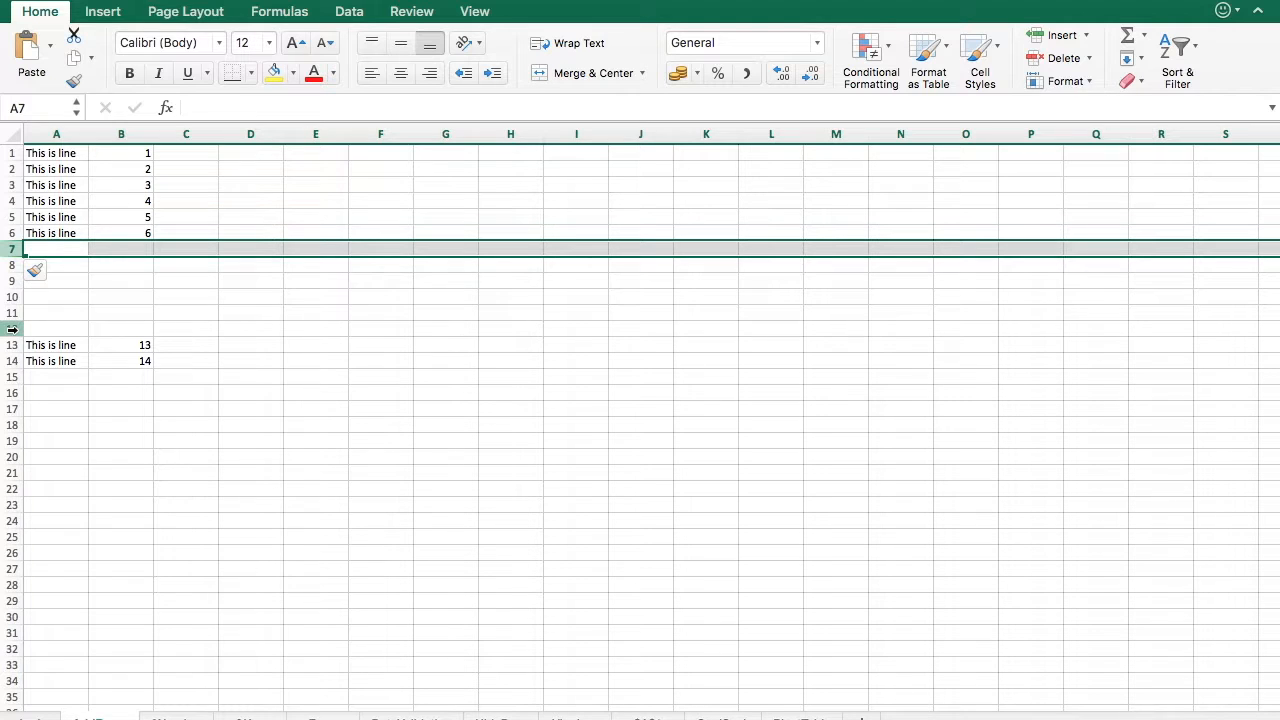
# - Select rows 7 to 12 and insert six blank rows above them
pyautogui.keyDown('shift'); pyautogui.click(12, 329); pyautogui.keyUp('shift')
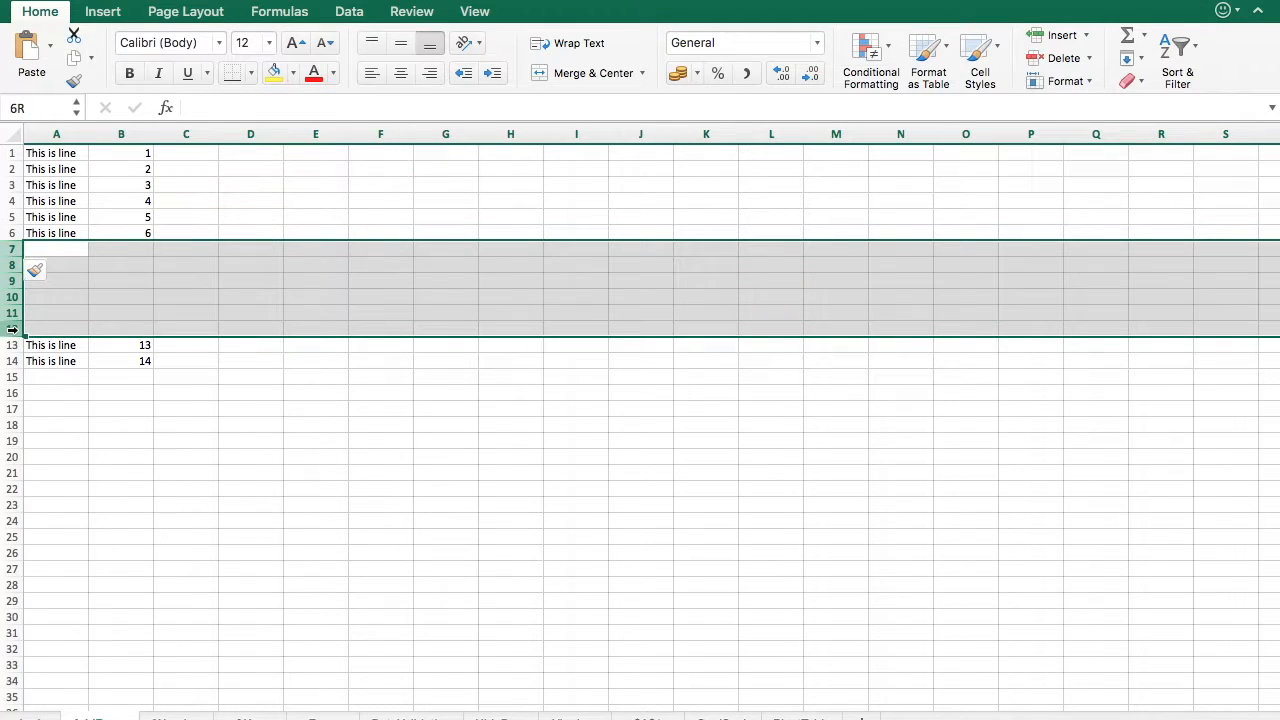
pyautogui.rightClick(12, 335)
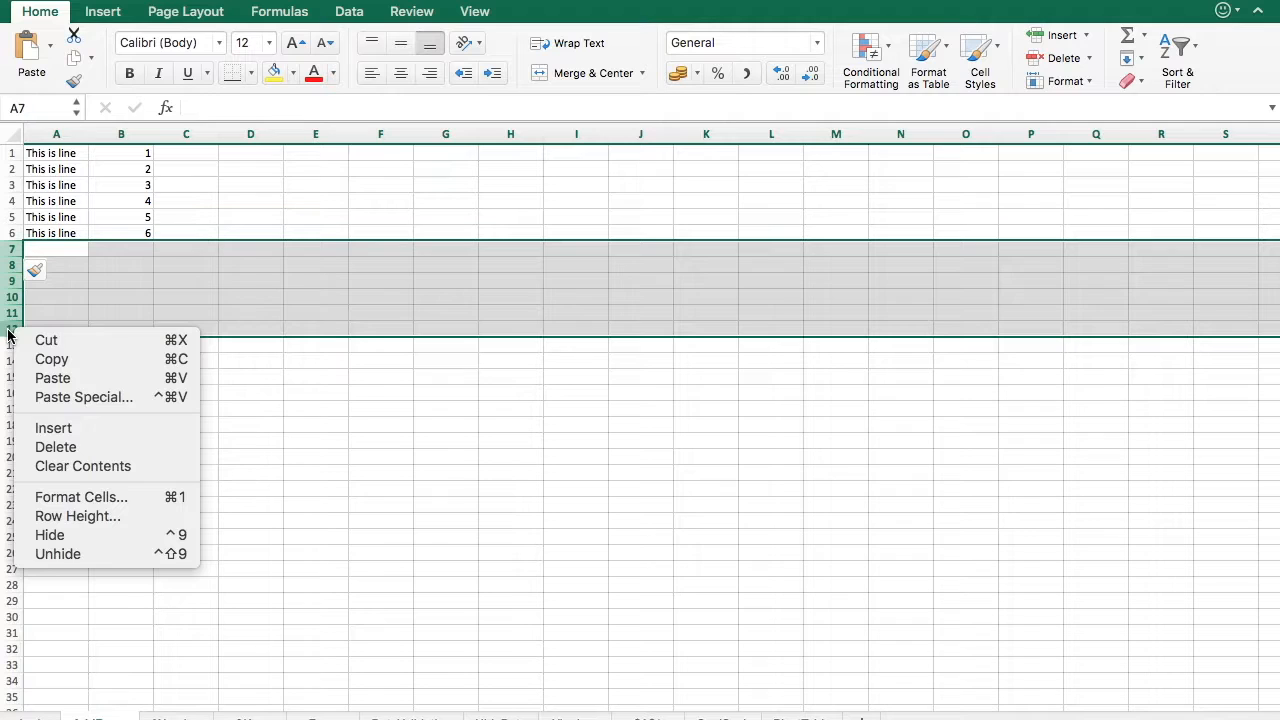
pyautogui.click(53, 428)
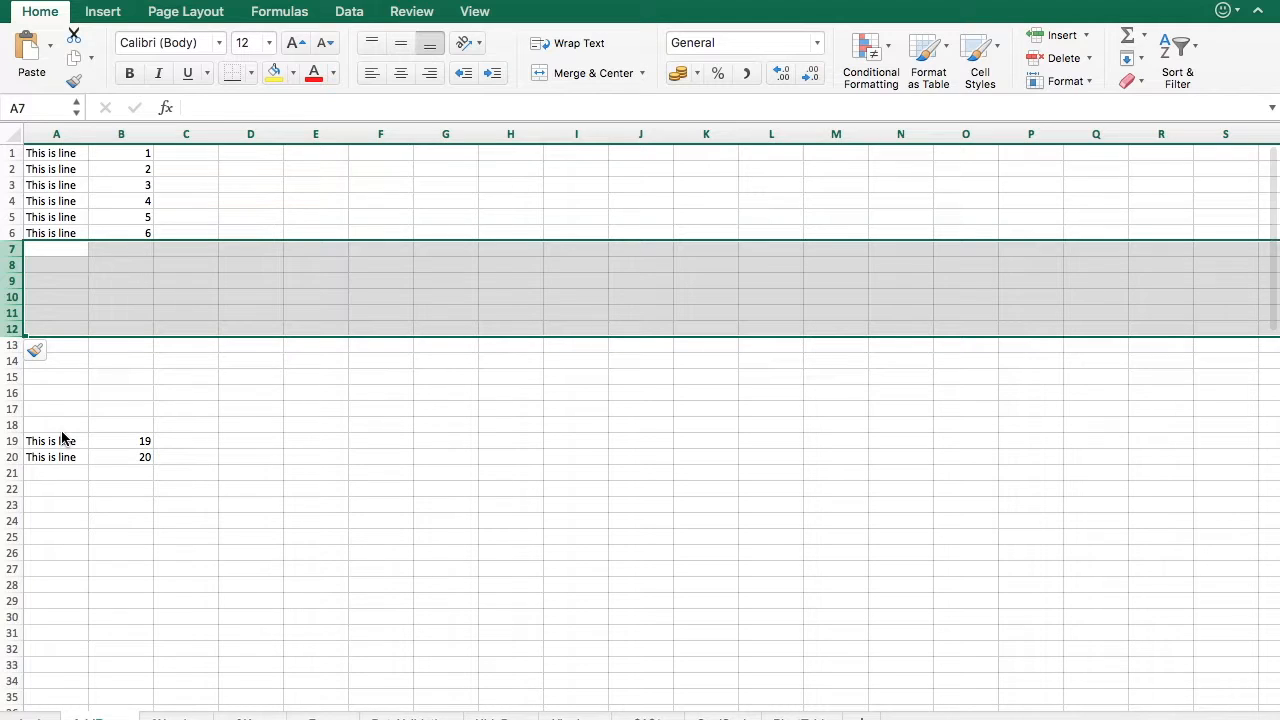
# - Repeat the six-row insertion twice more
pyautogui.press('super+y')
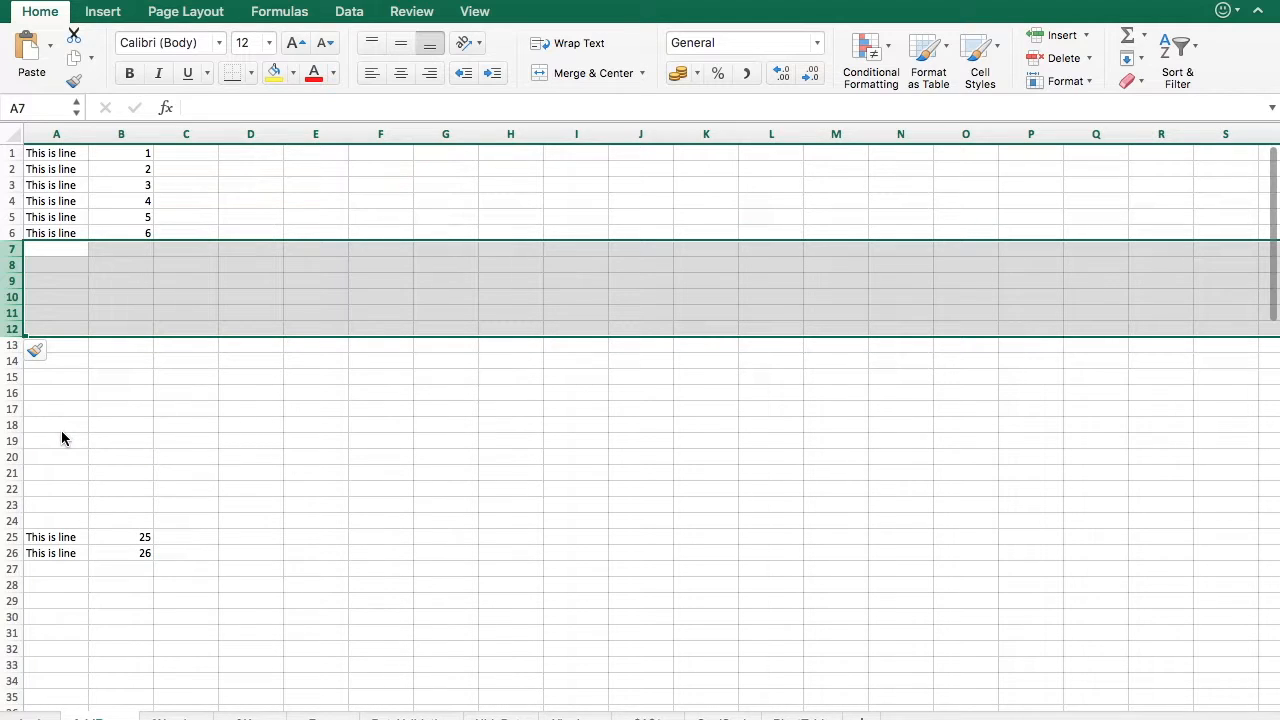
pyautogui.press('super+y')
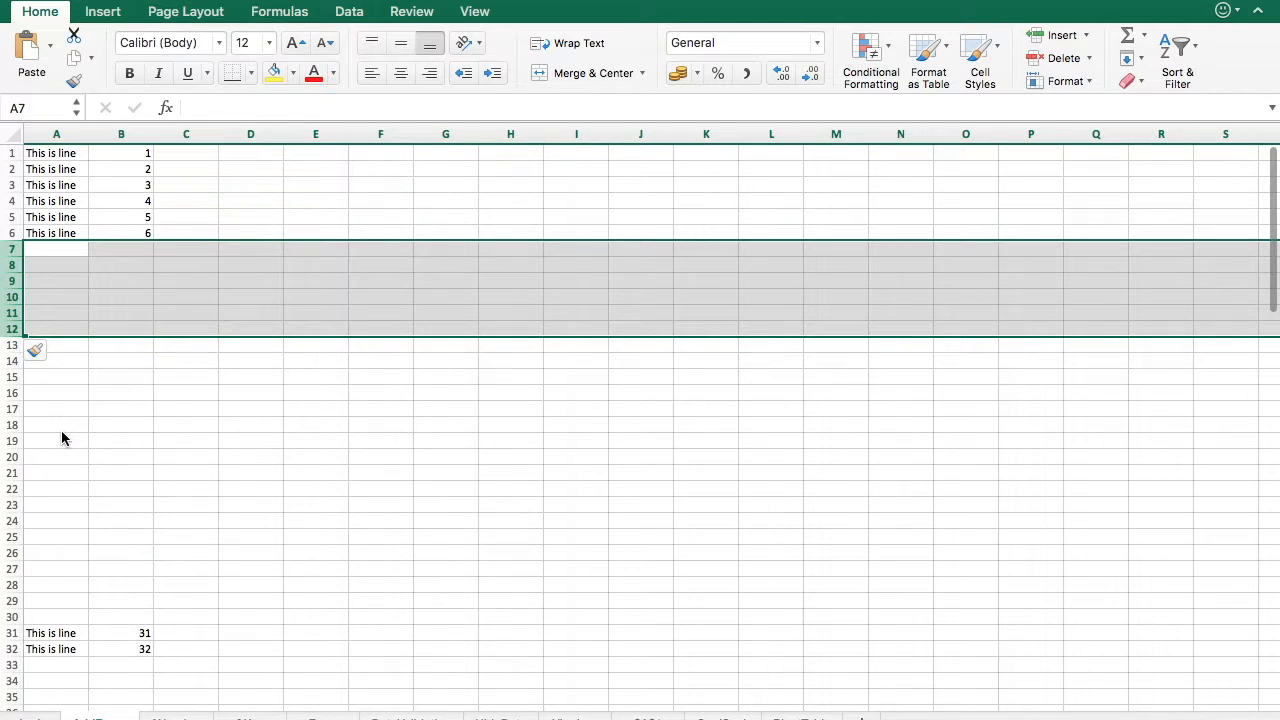
# - Fill the text "This is line" from A6 down column A through row 30
pyautogui.click(155, 425)
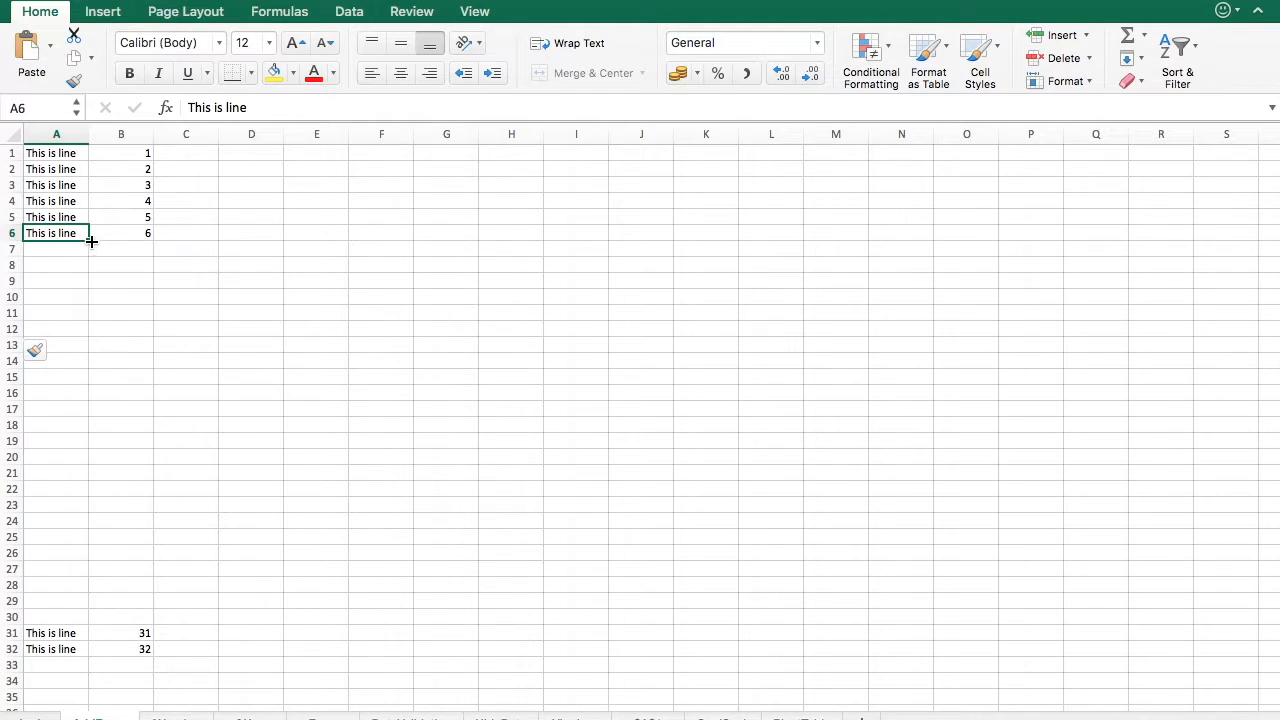
pyautogui.click(117, 232)
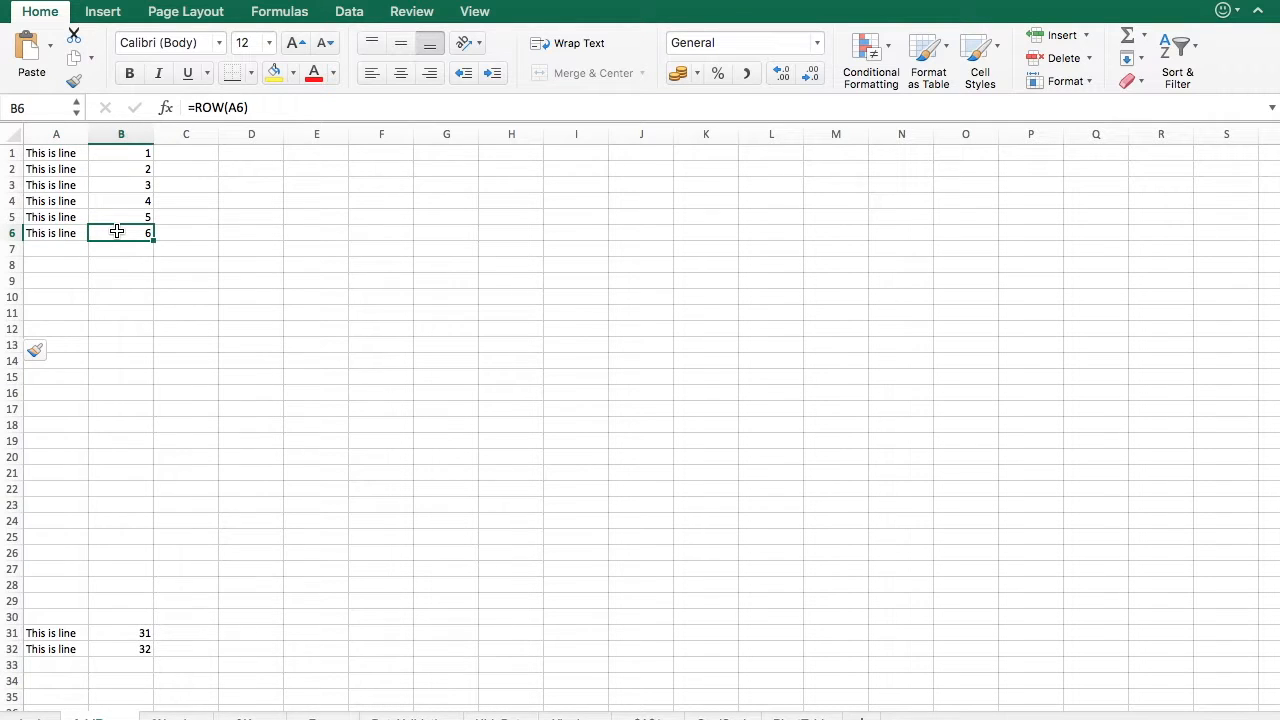
pyautogui.click(87, 233)
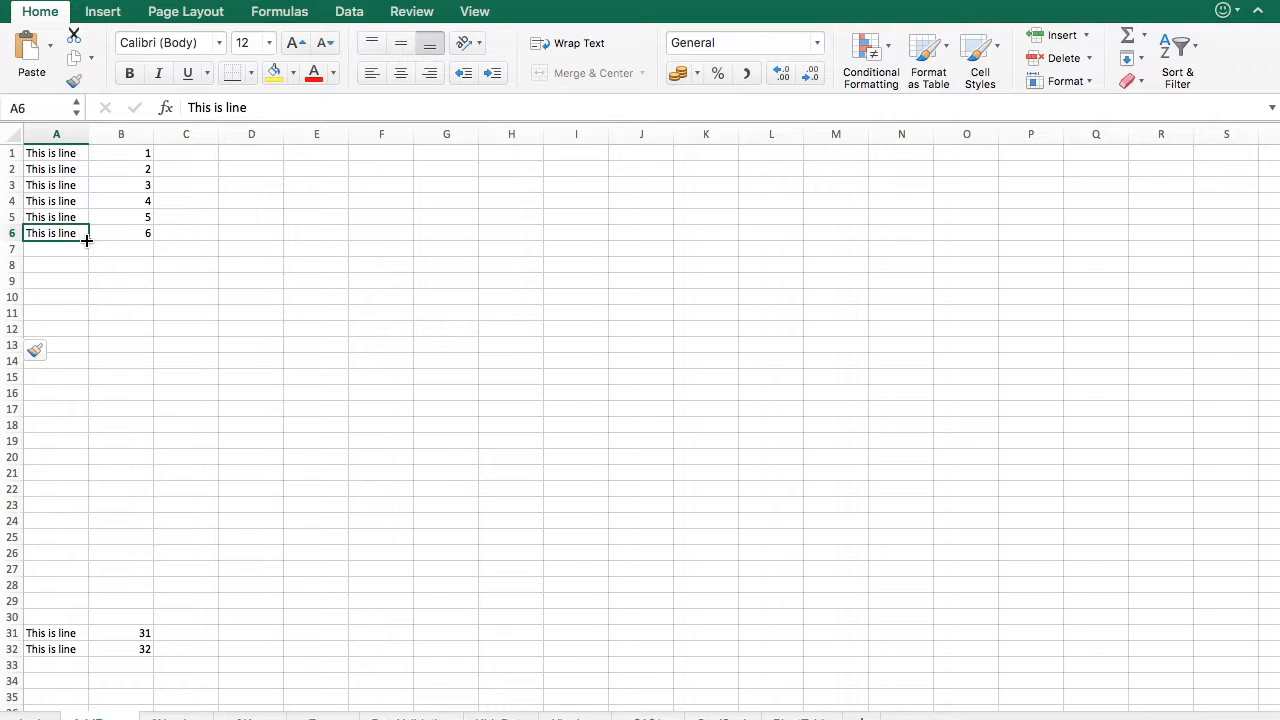
pyautogui.moveTo(88, 240); pyautogui.dragTo(97, 627)
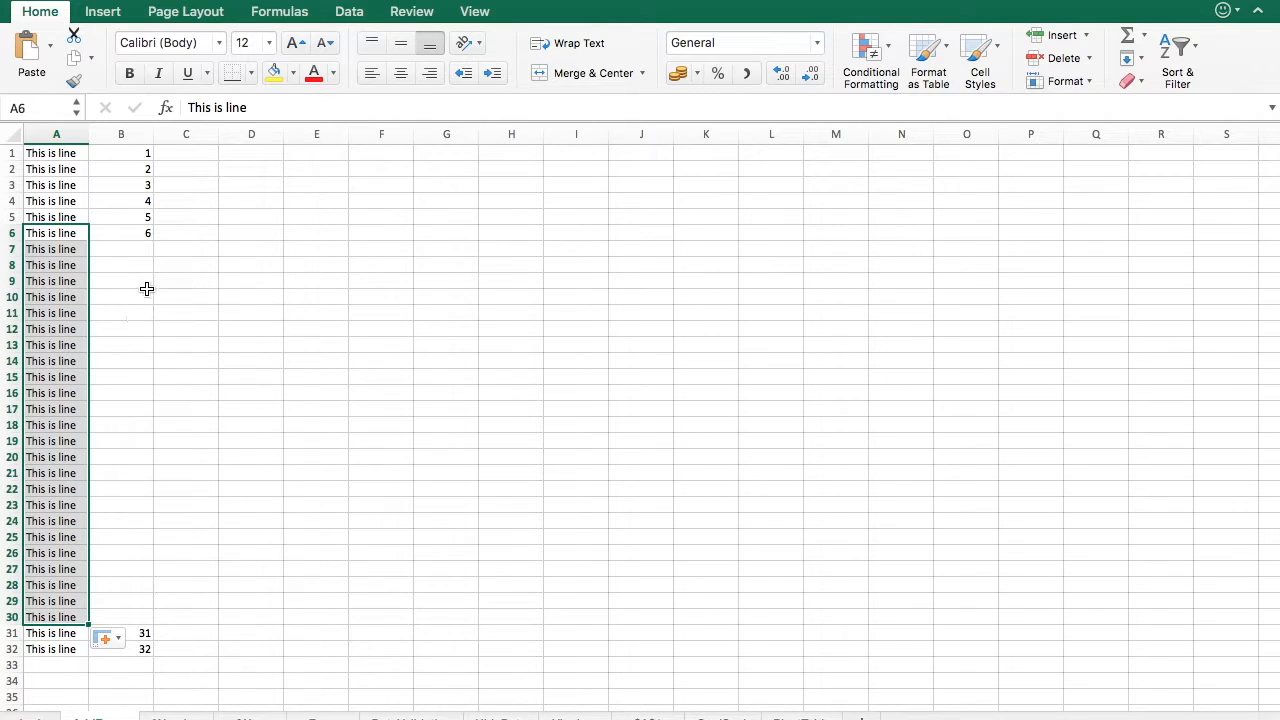
# - Autofill B6's =ROW(A6) formula down column B to match the data through row 30
pyautogui.click(134, 234)
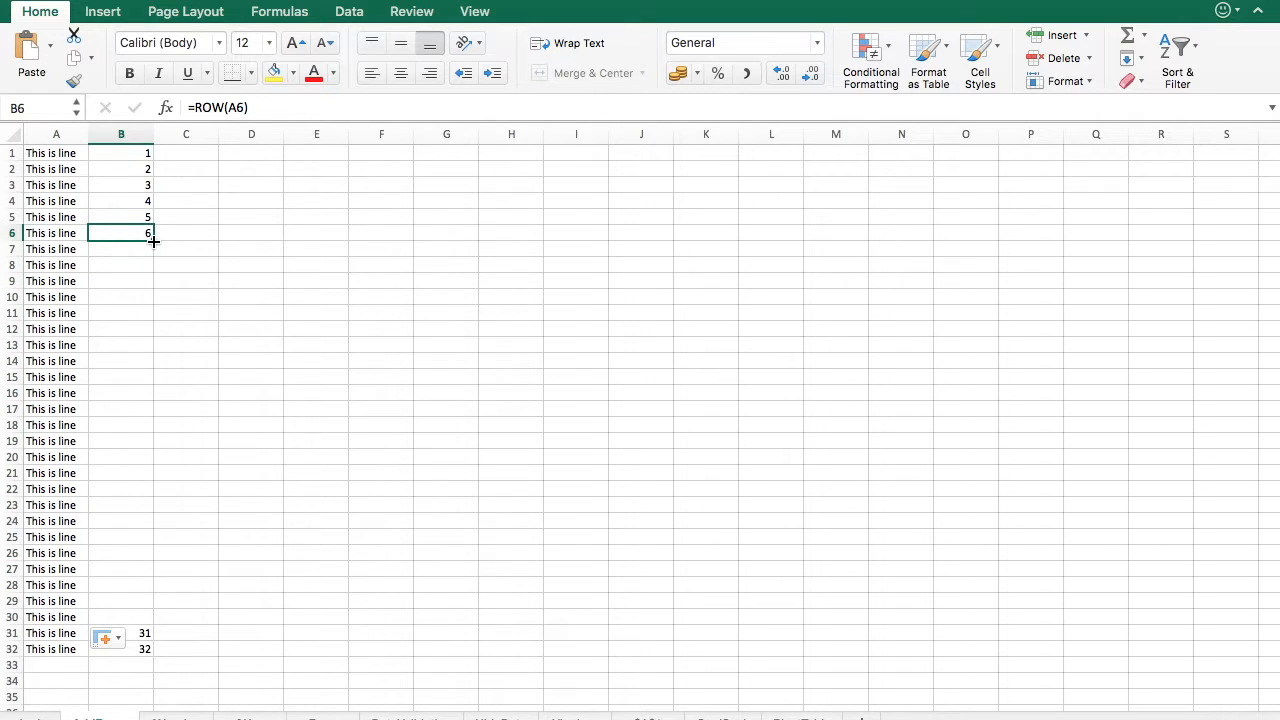
pyautogui.doubleClick(155, 241)
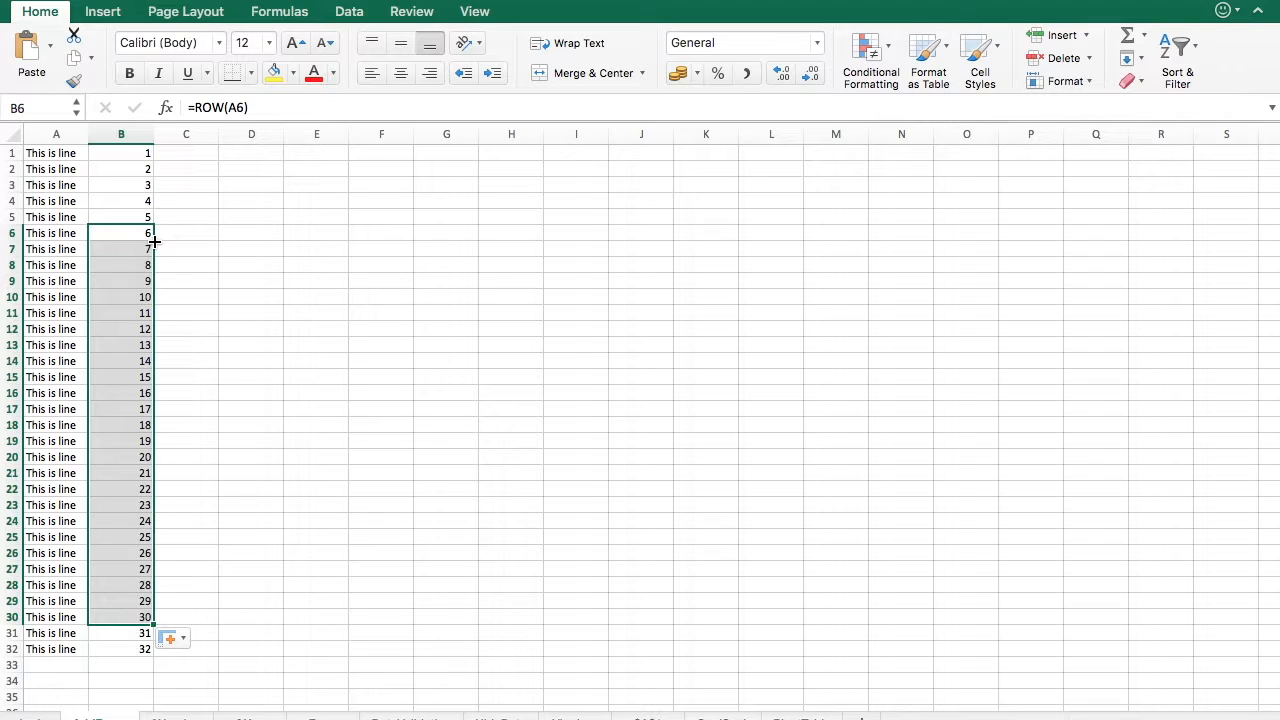
pyautogui.click(231, 308)
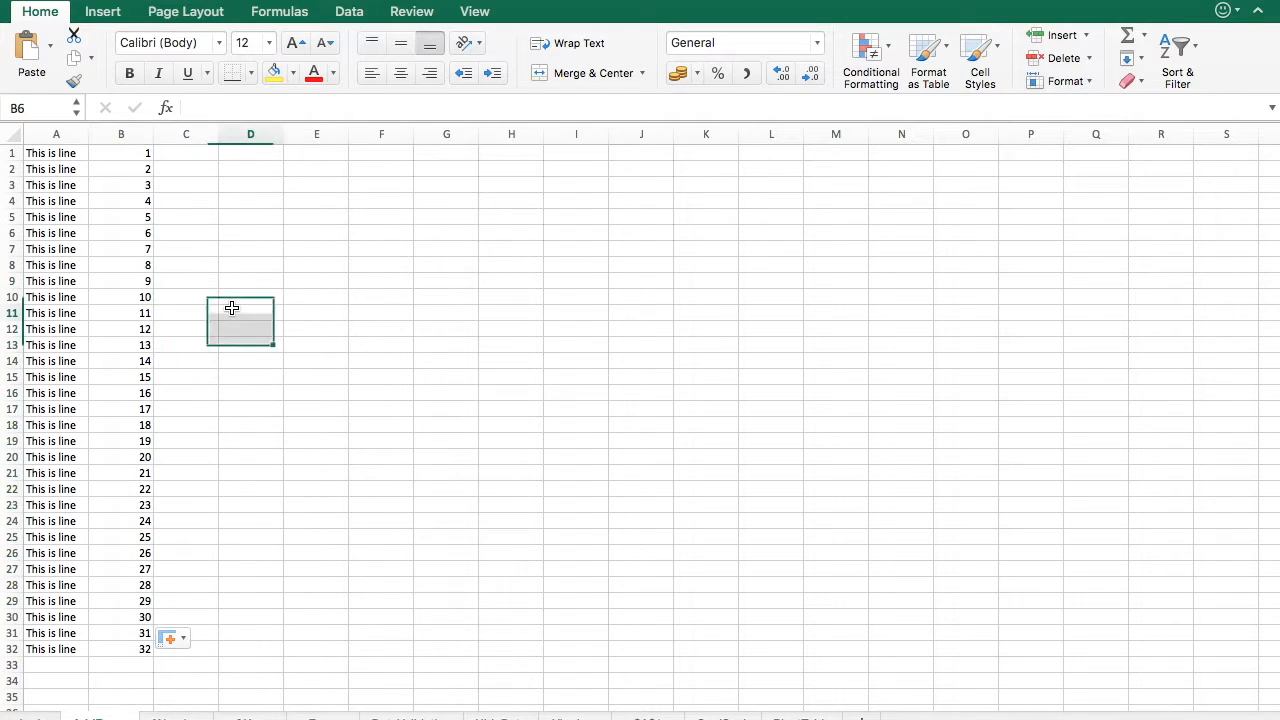
# - Enter the word Love in cell C1
pyautogui.click(185, 153)
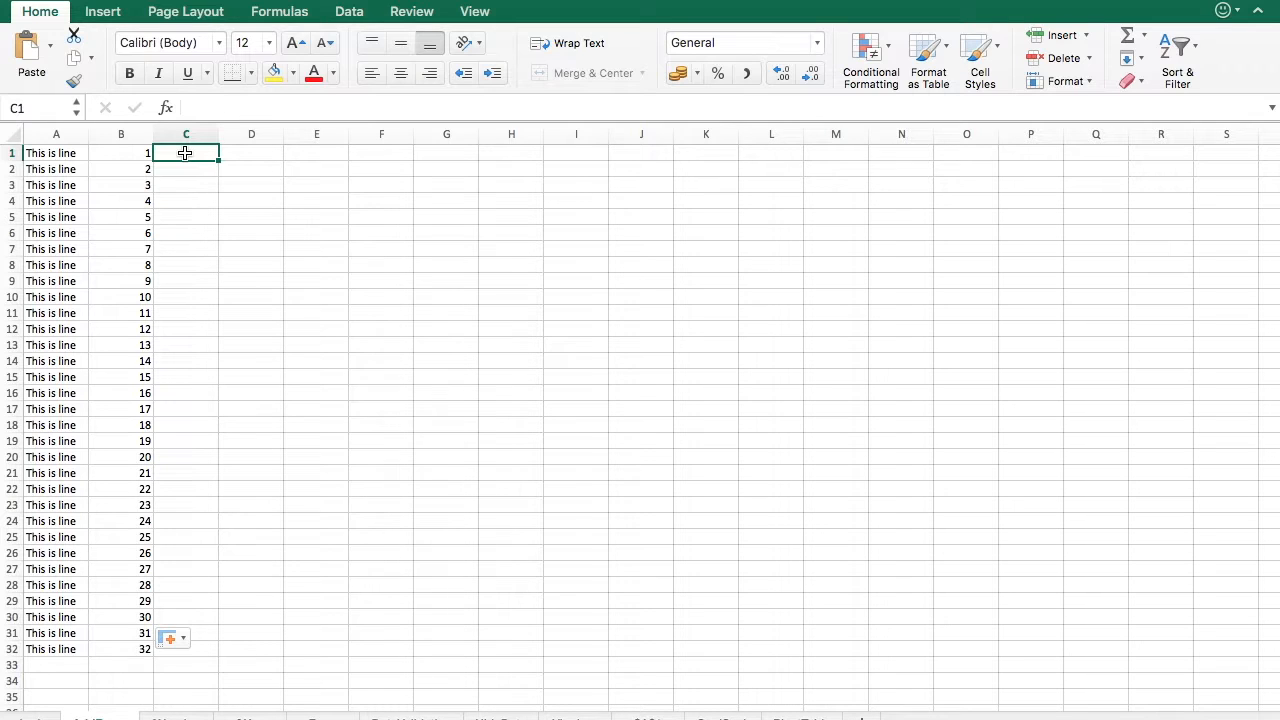
pyautogui.write('Love')
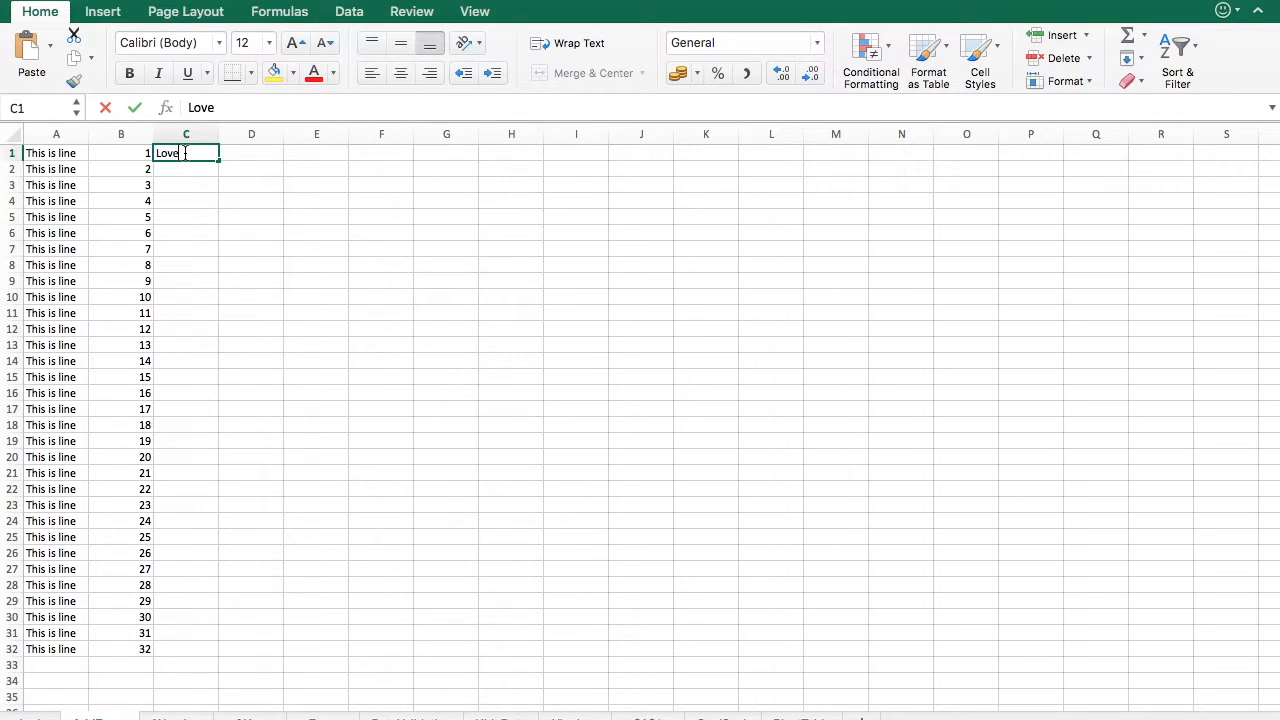
pyautogui.press('Return')
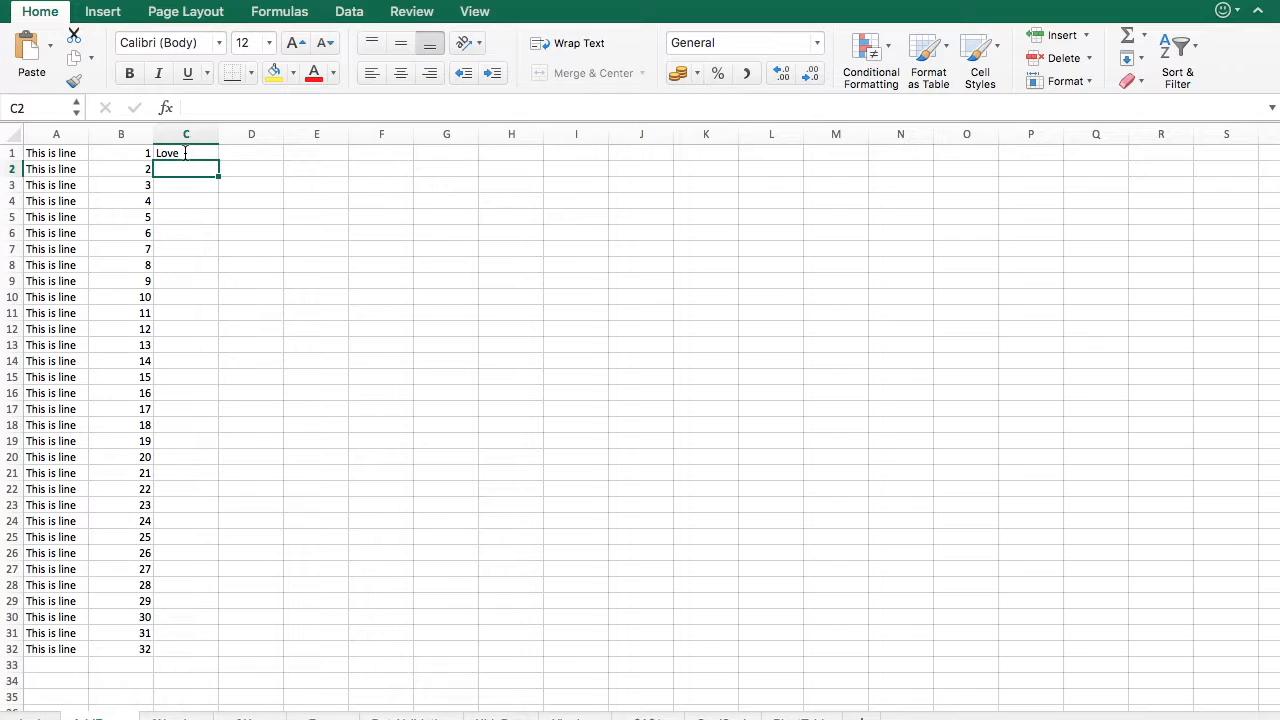
# - Autofill Love from C1 down column C to the last data row
pyautogui.click(185, 152)
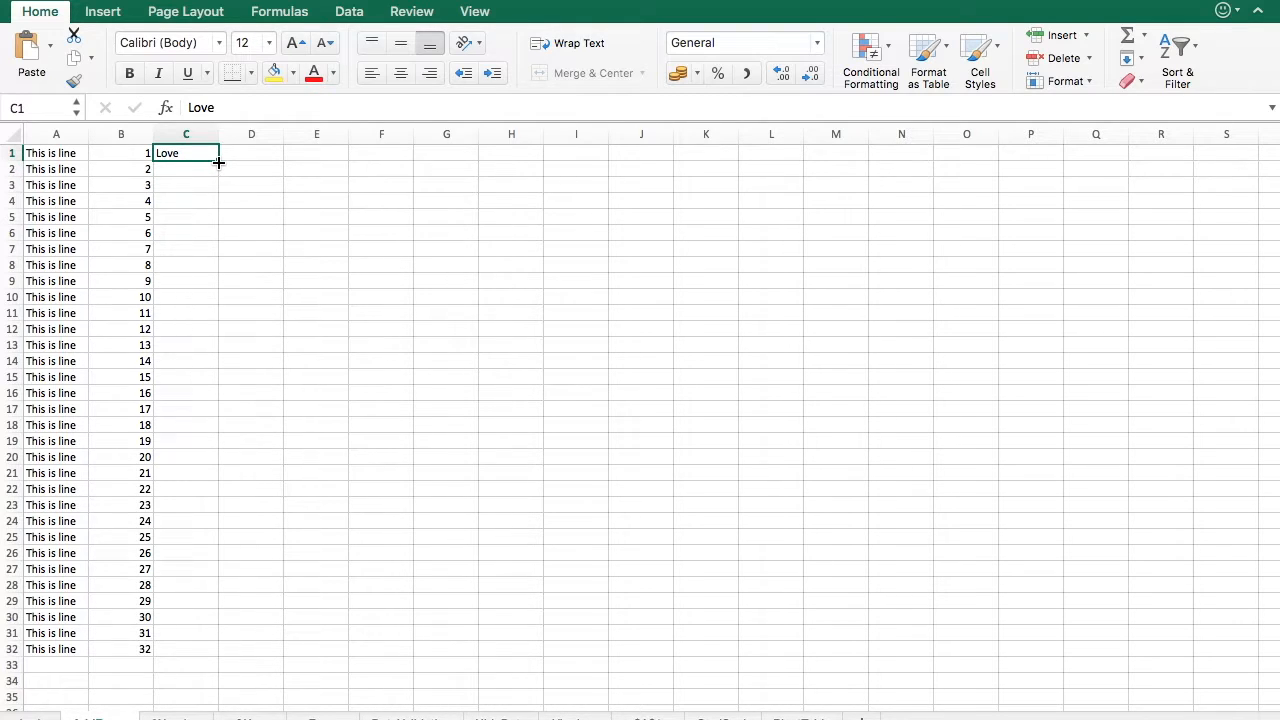
pyautogui.doubleClick(218, 162)
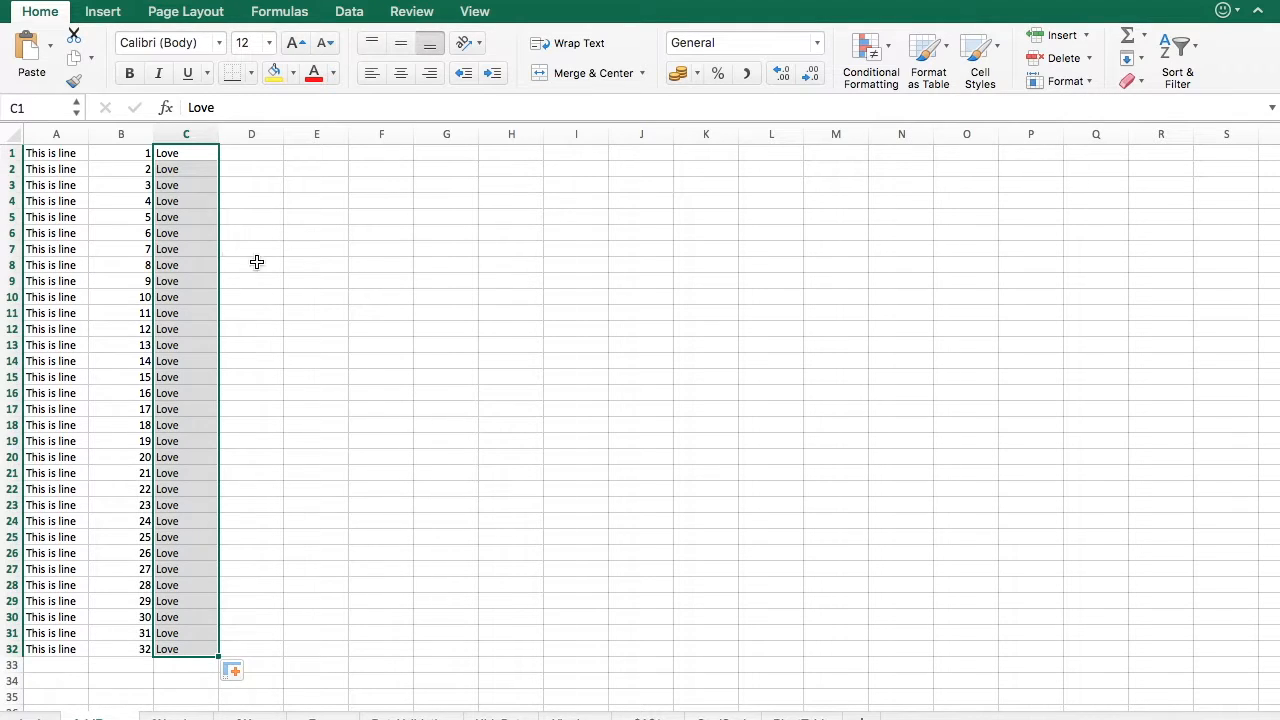
pyautogui.click(314, 272)
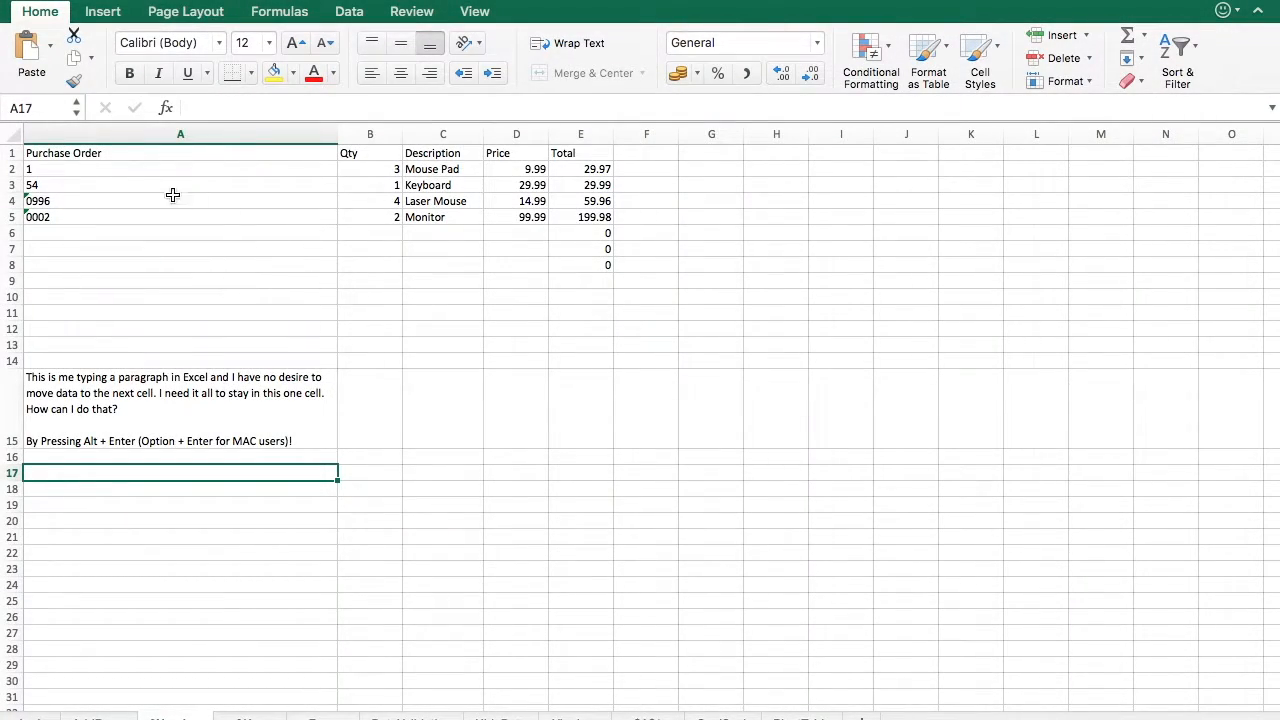
# - On the purchase order sheet, enter 0001 in A2 and 0054 in A3 as plain numbers
pyautogui.click(89, 172)
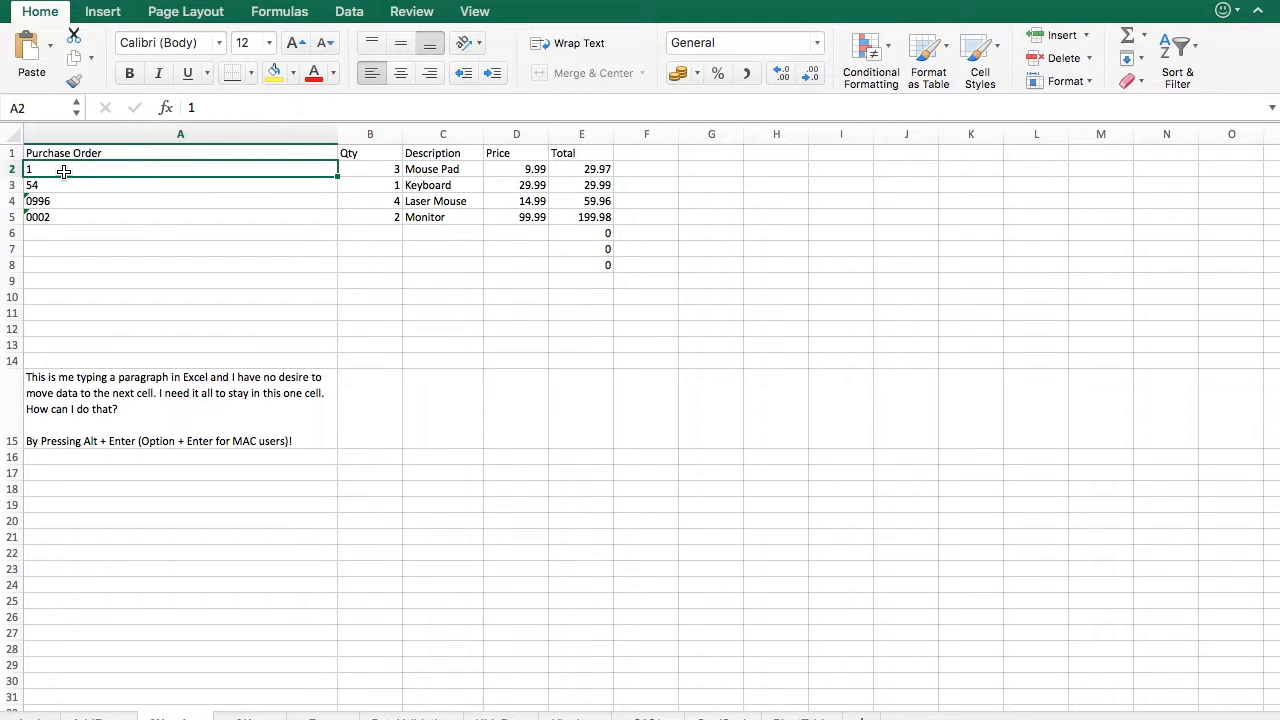
pyautogui.write('0001')
pyautogui.press('Return')
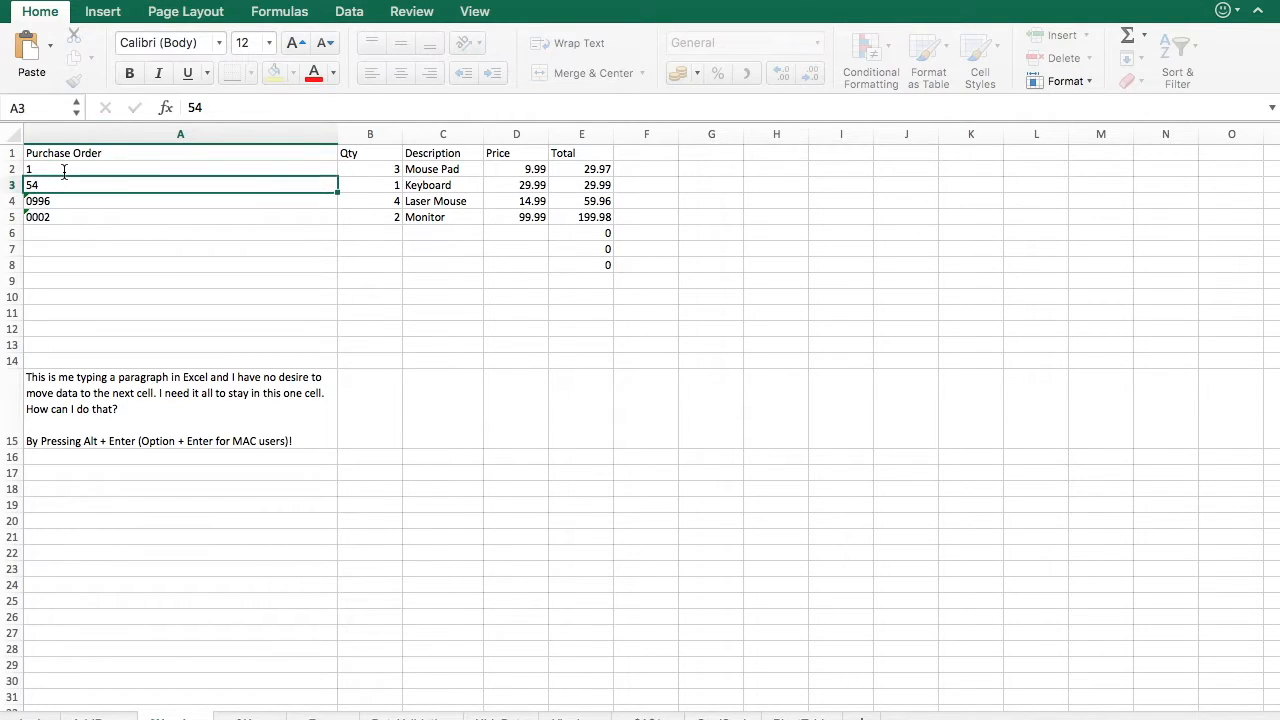
pyautogui.write('0054')
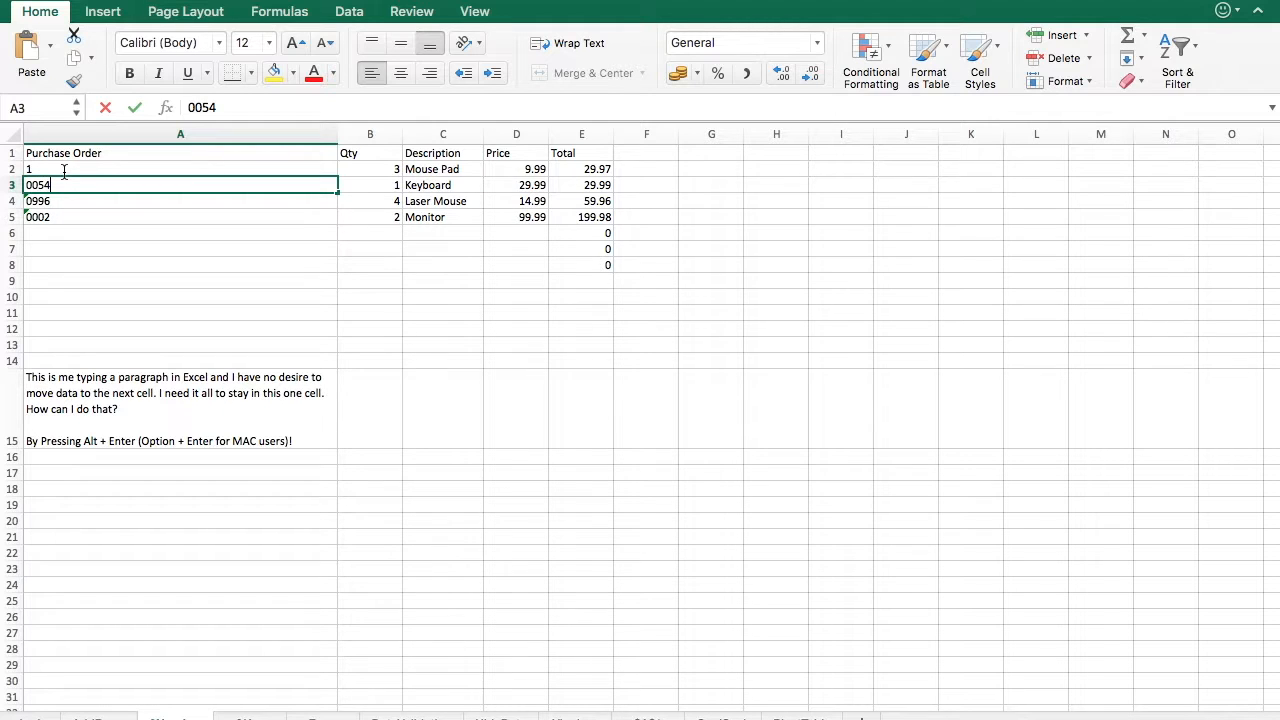
pyautogui.press('Return')
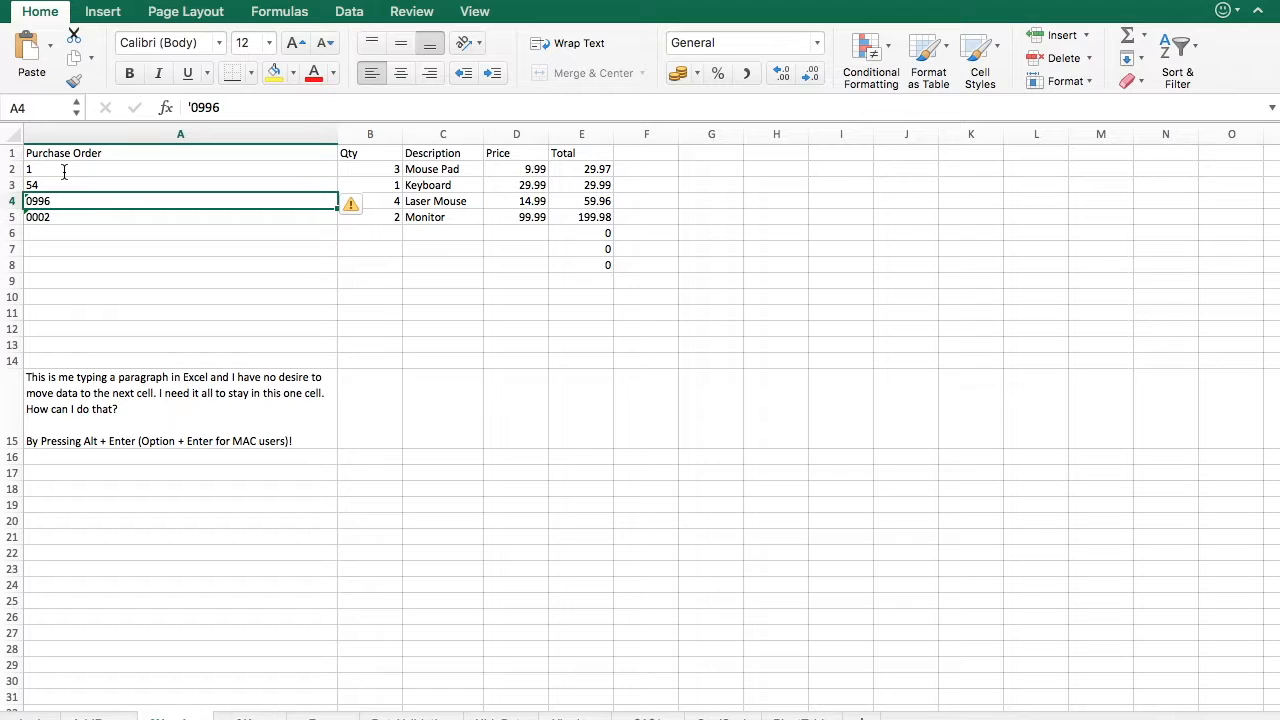
# - Re-enter A2 as '0001 with a leading apostrophe to keep it as text
pyautogui.press('Up')
pyautogui.press('Up')
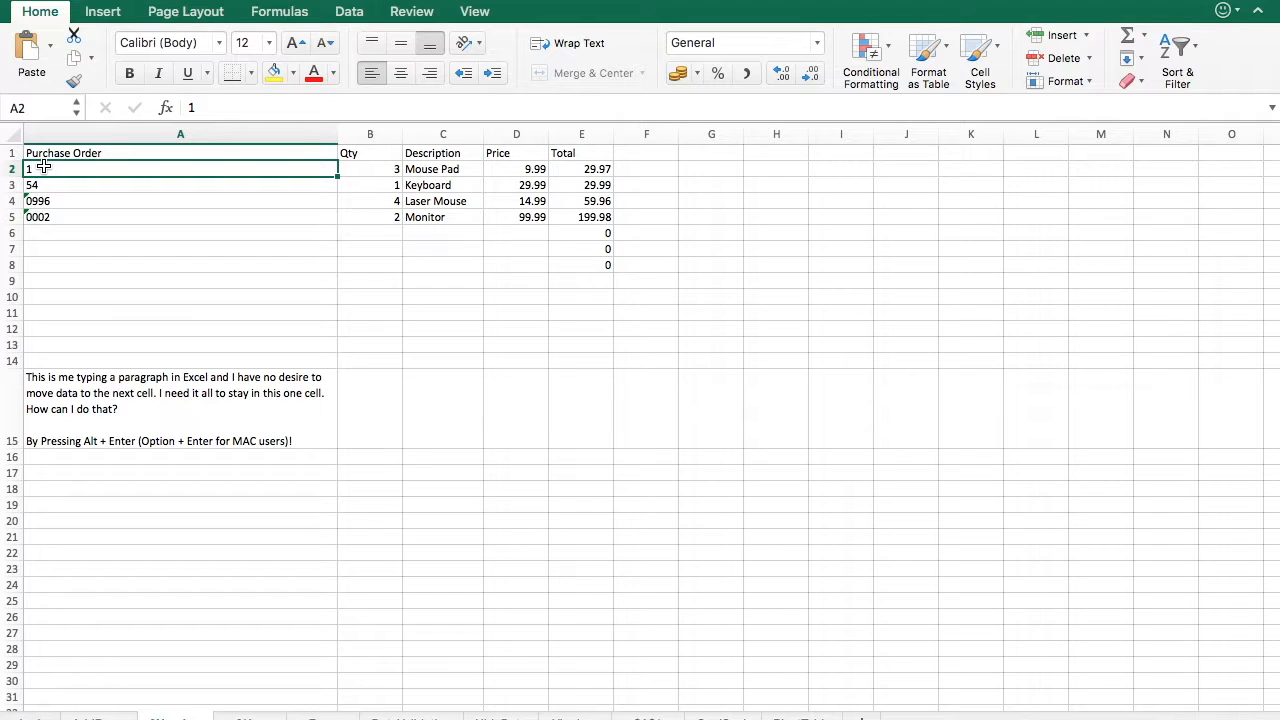
pyautogui.write("'0001")
pyautogui.press('Return')
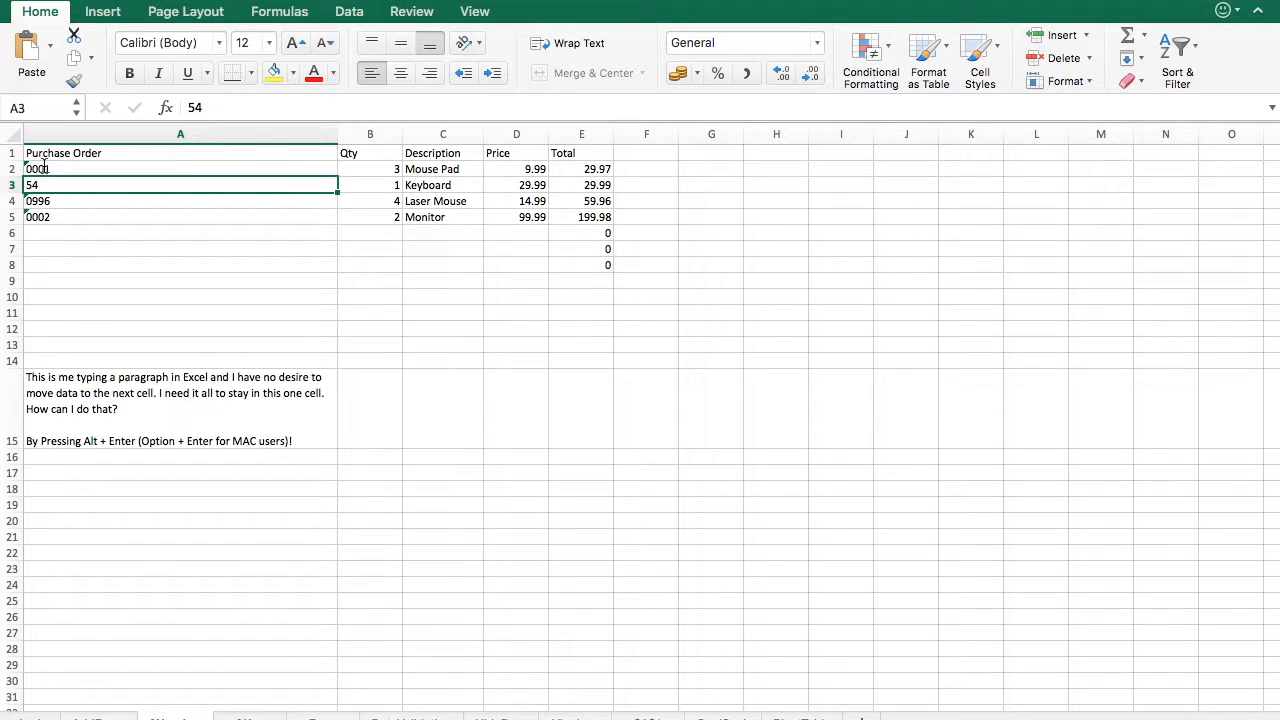
# - Re-enter A3 as '0054 with a leading apostrophe to keep its leading zeros
pyautogui.write("'0054")
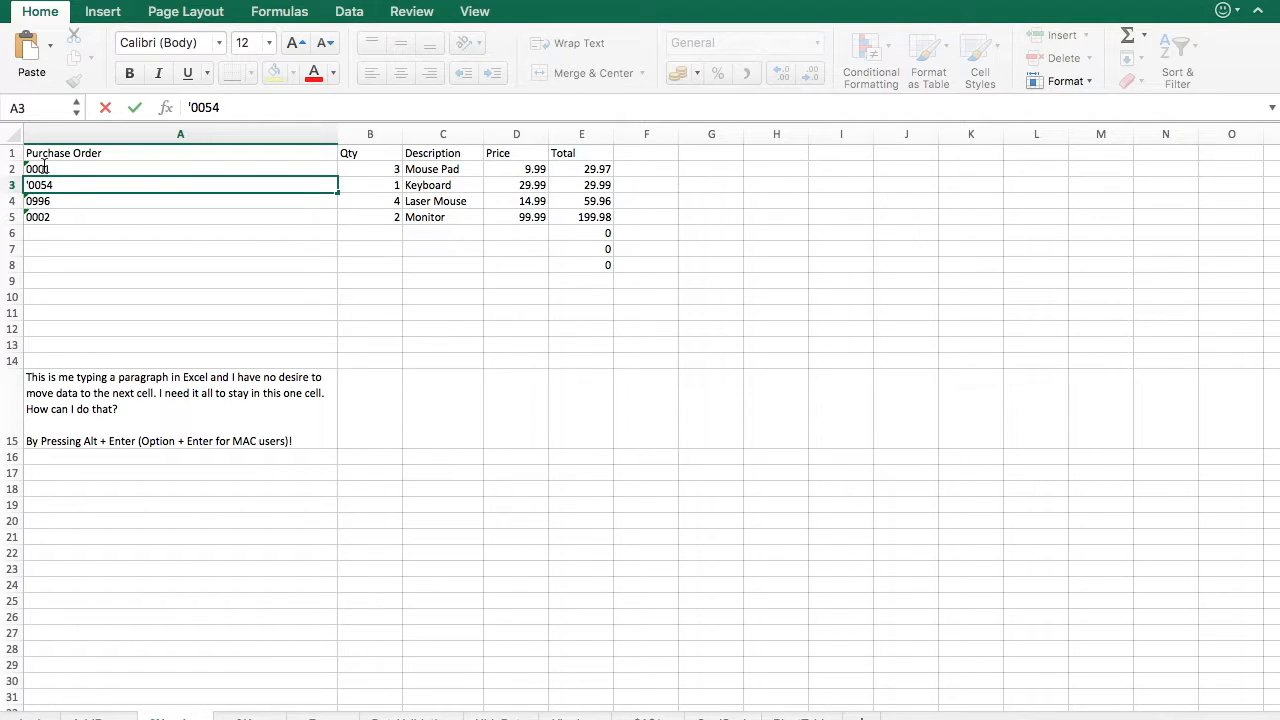
pyautogui.press('Return')
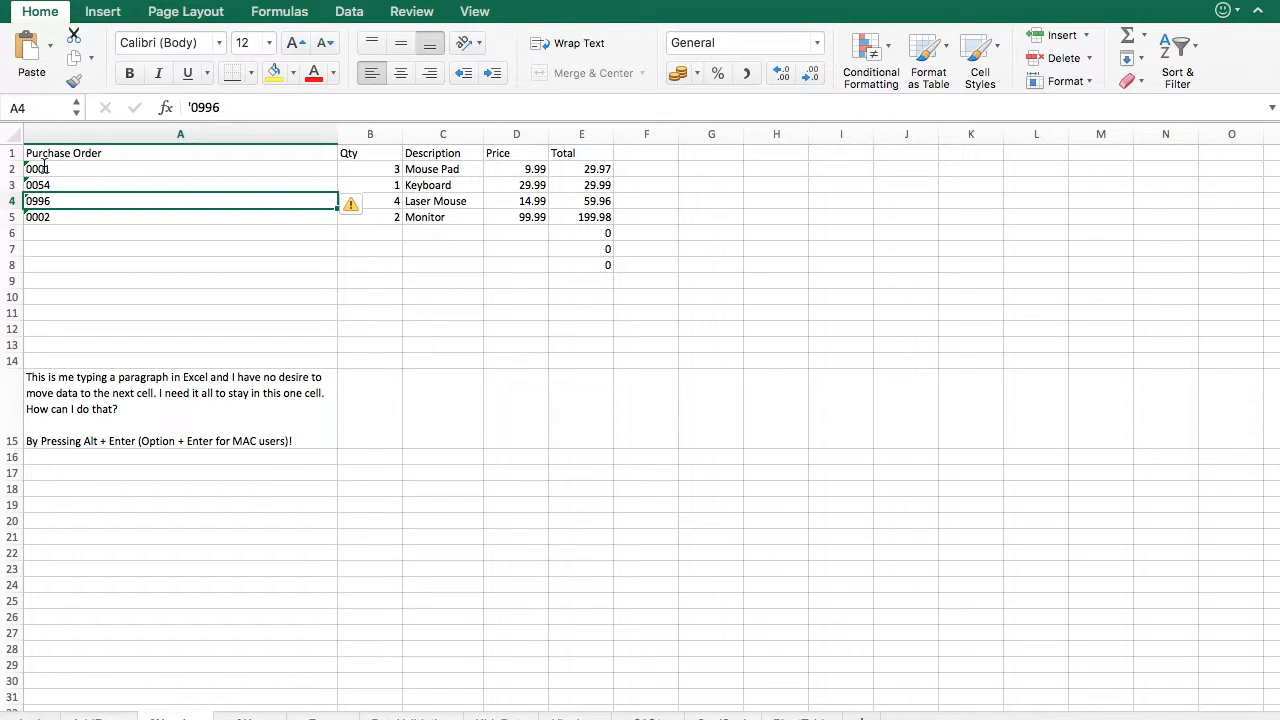
pyautogui.press('Return')
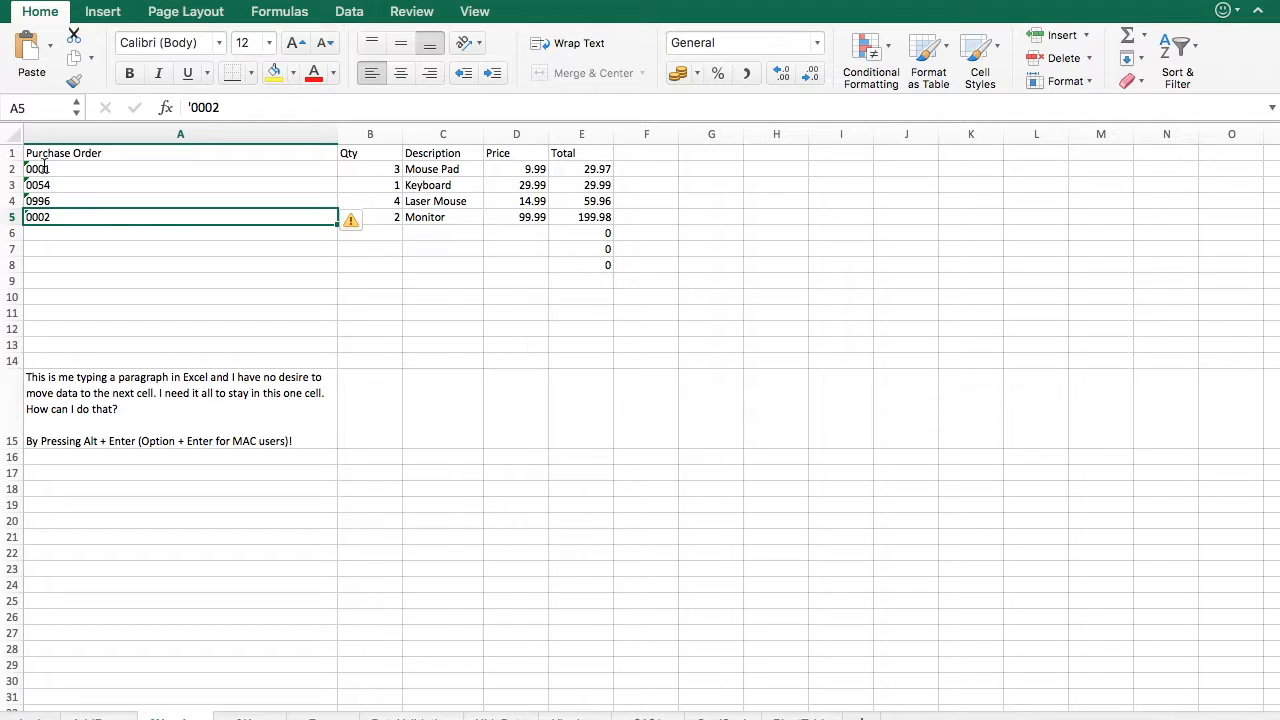
pyautogui.click(112, 307)
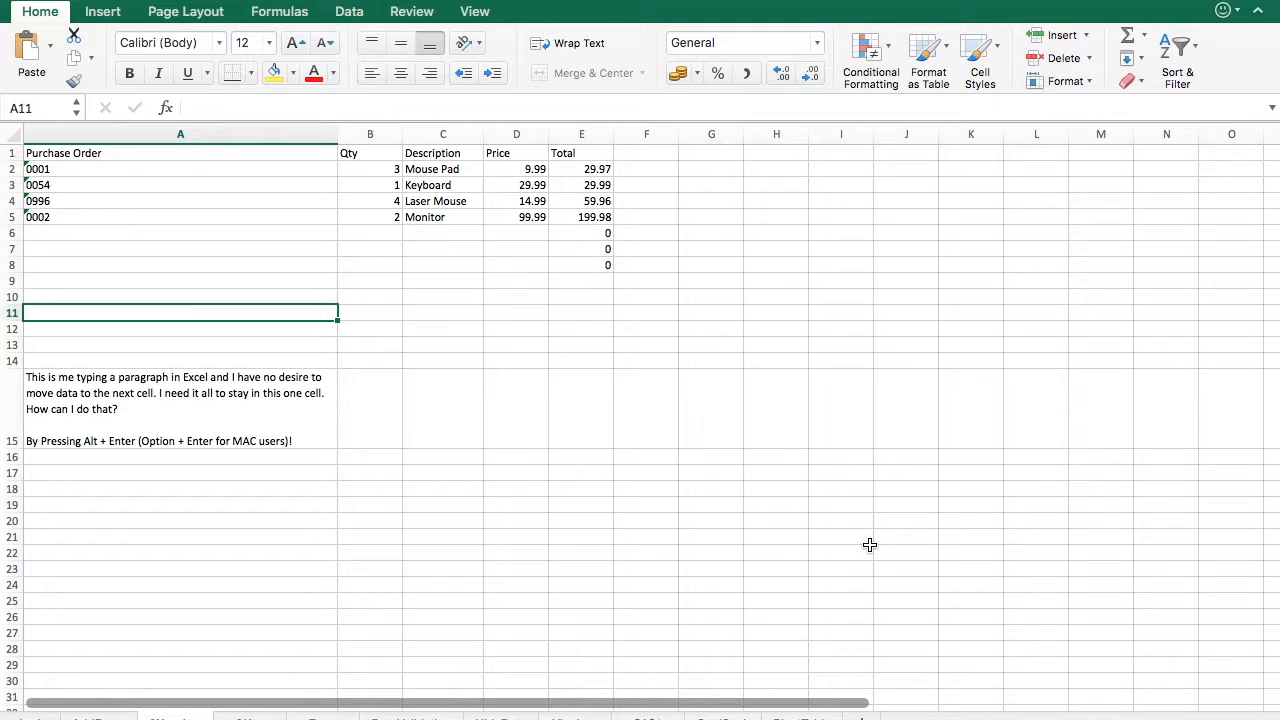
# - Enter "This is me not knowing that I can add an extra line, so when I hit enter I will just go to the cell below." in A13
pyautogui.press('super+a')
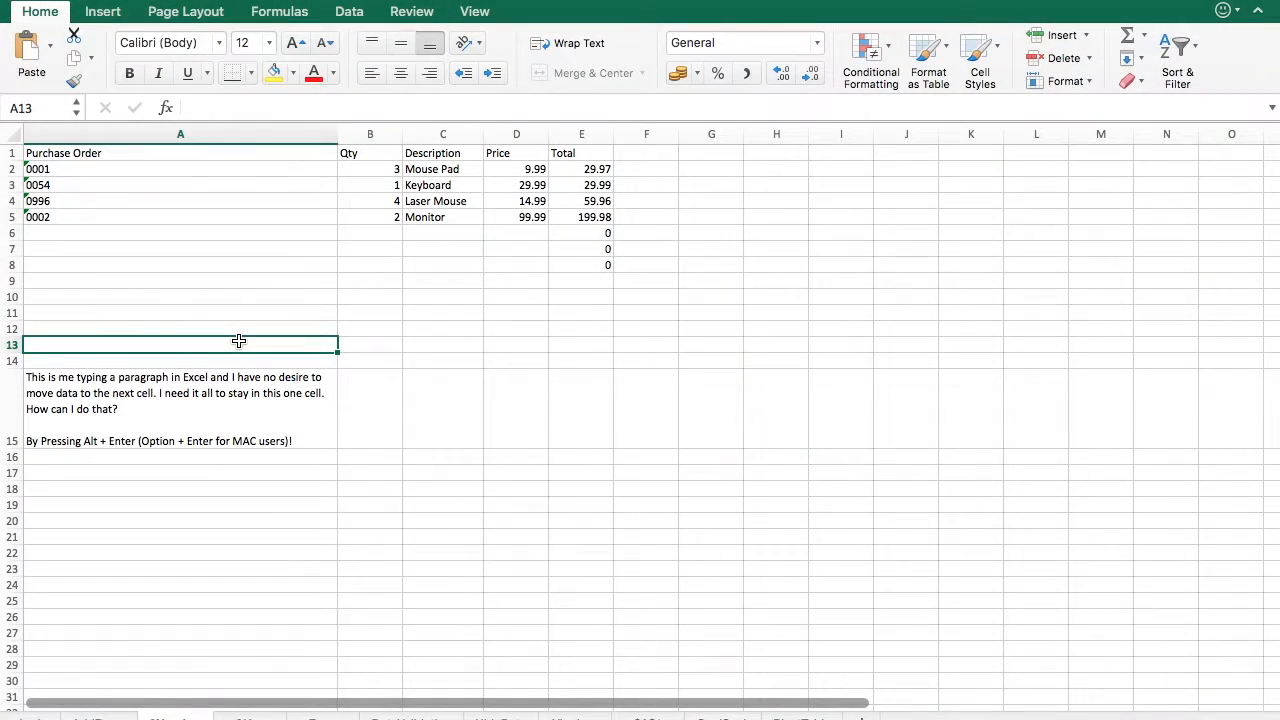
pyautogui.write('This is me not knowing that I can add an extra line, so when I hit henter')
pyautogui.press('BackSpace')
pyautogui.press('BackSpace')
pyautogui.press('BackSpace')
pyautogui.press('BackSpace')
pyautogui.press('BackSpace')
pyautogui.press('BackSpace')
pyautogui.write('enter ')
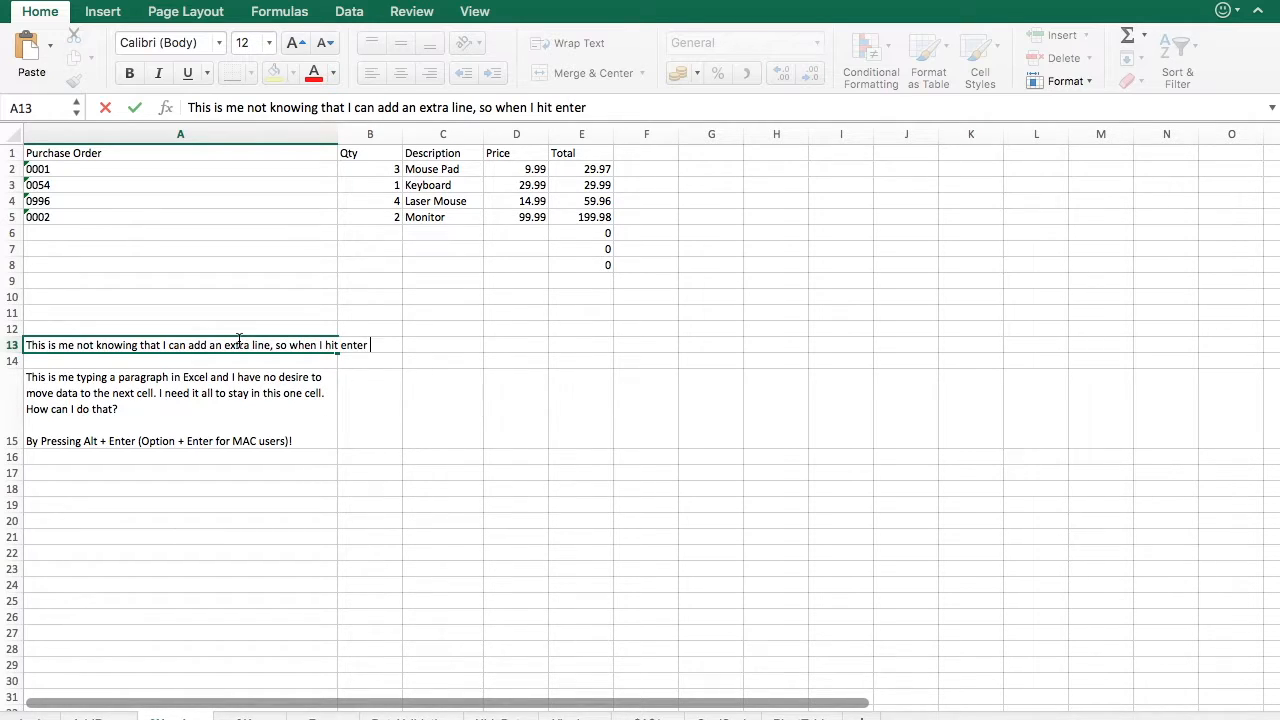
pyautogui.write('I will just go to the cell below.')
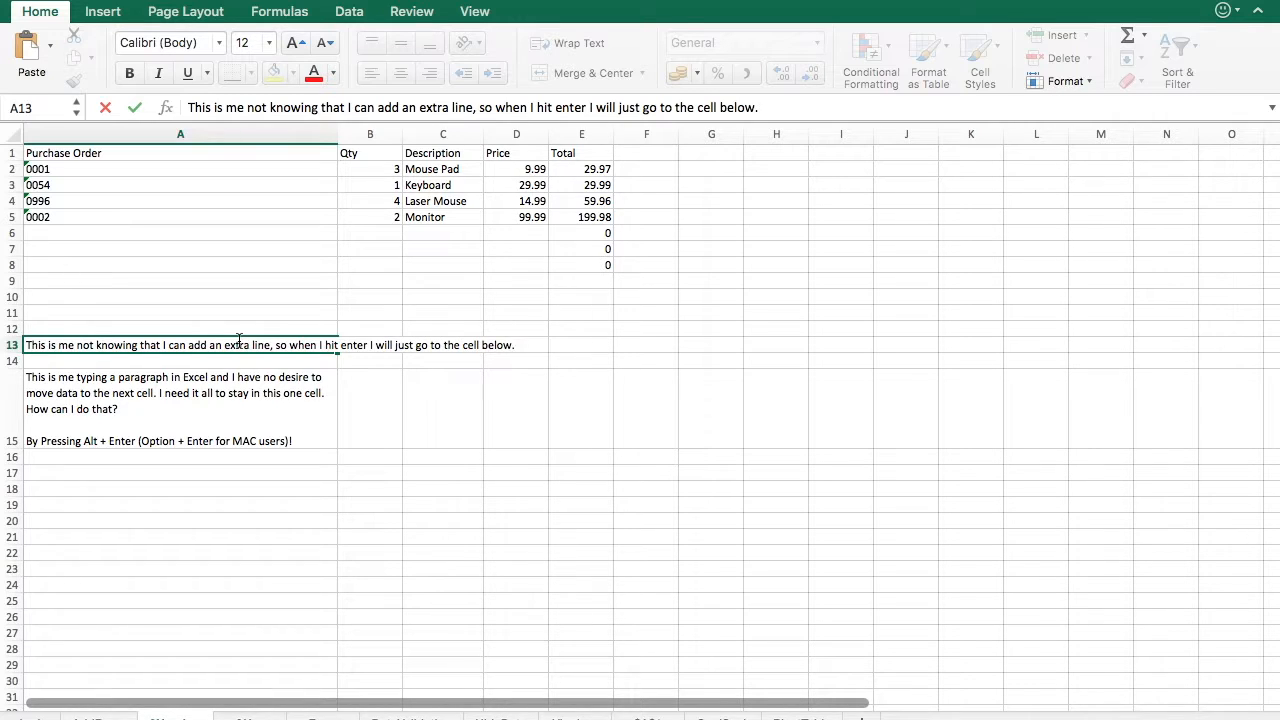
pyautogui.press('Return')
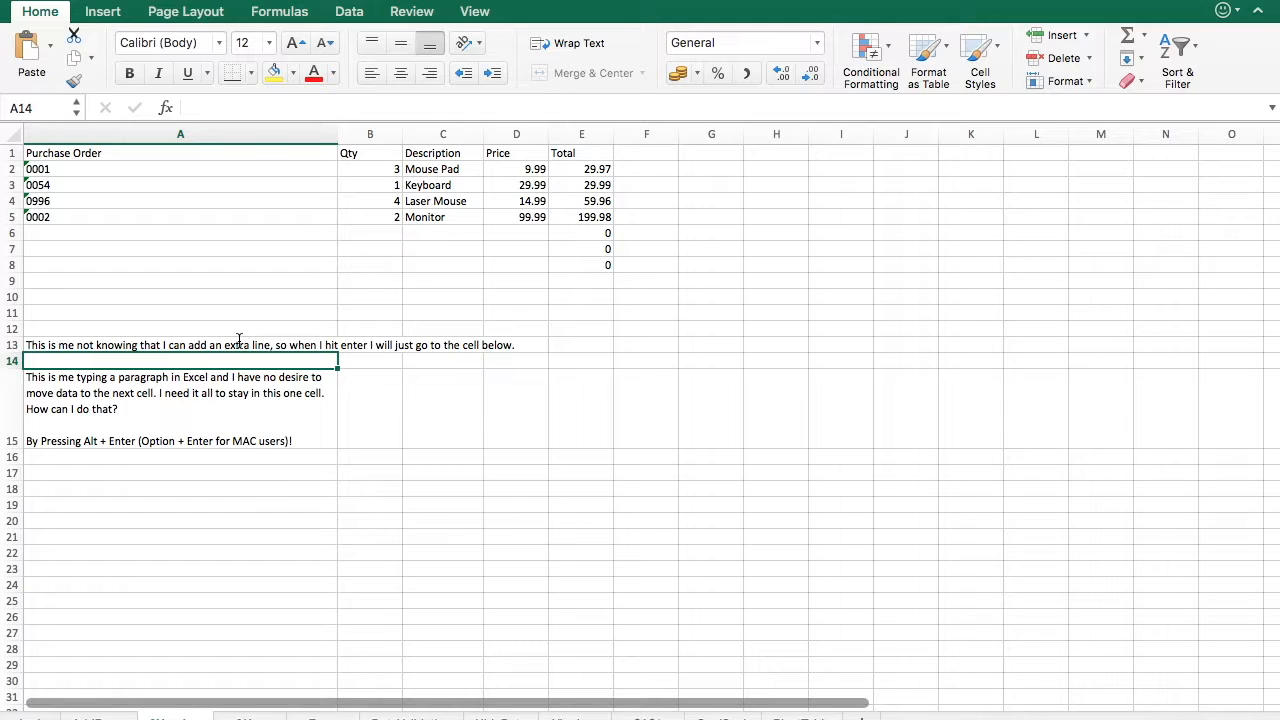
# - Enter "Darn it. :(" in A14
pyautogui.write('Darn it. :(')
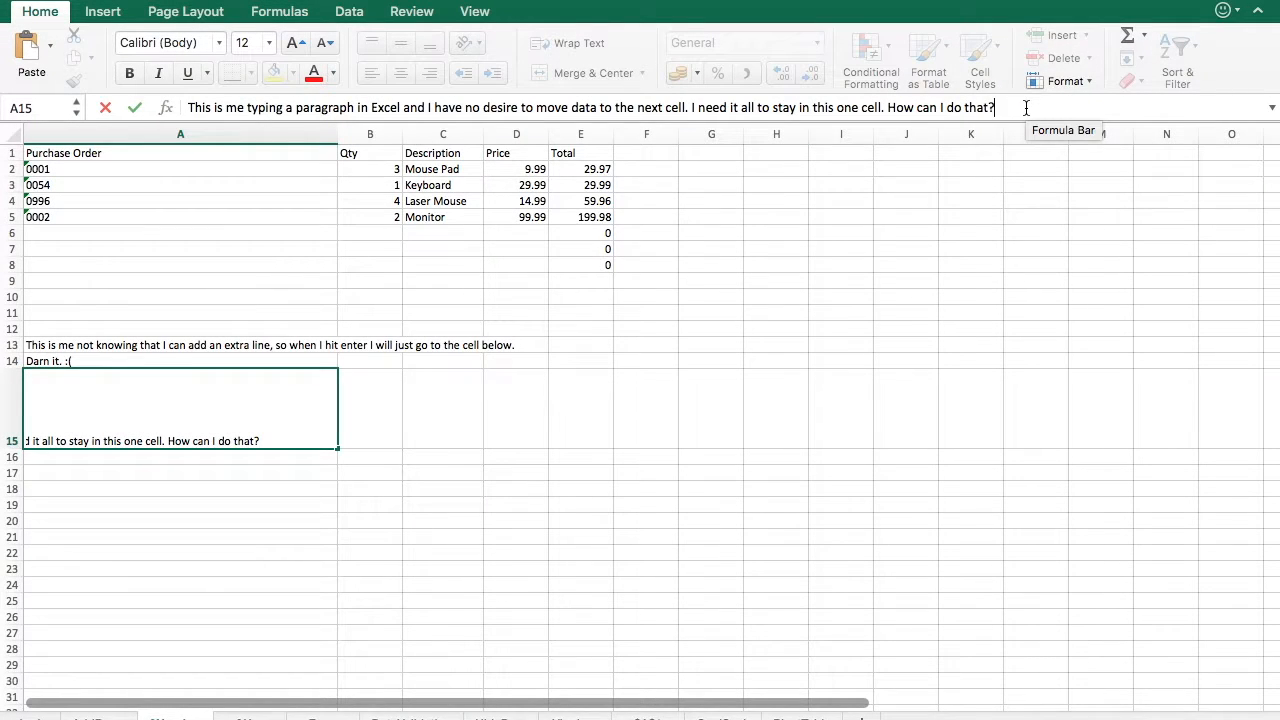
# - Clear the paragraph in A15 and paste it back into the same cell
pyautogui.press('super+z')
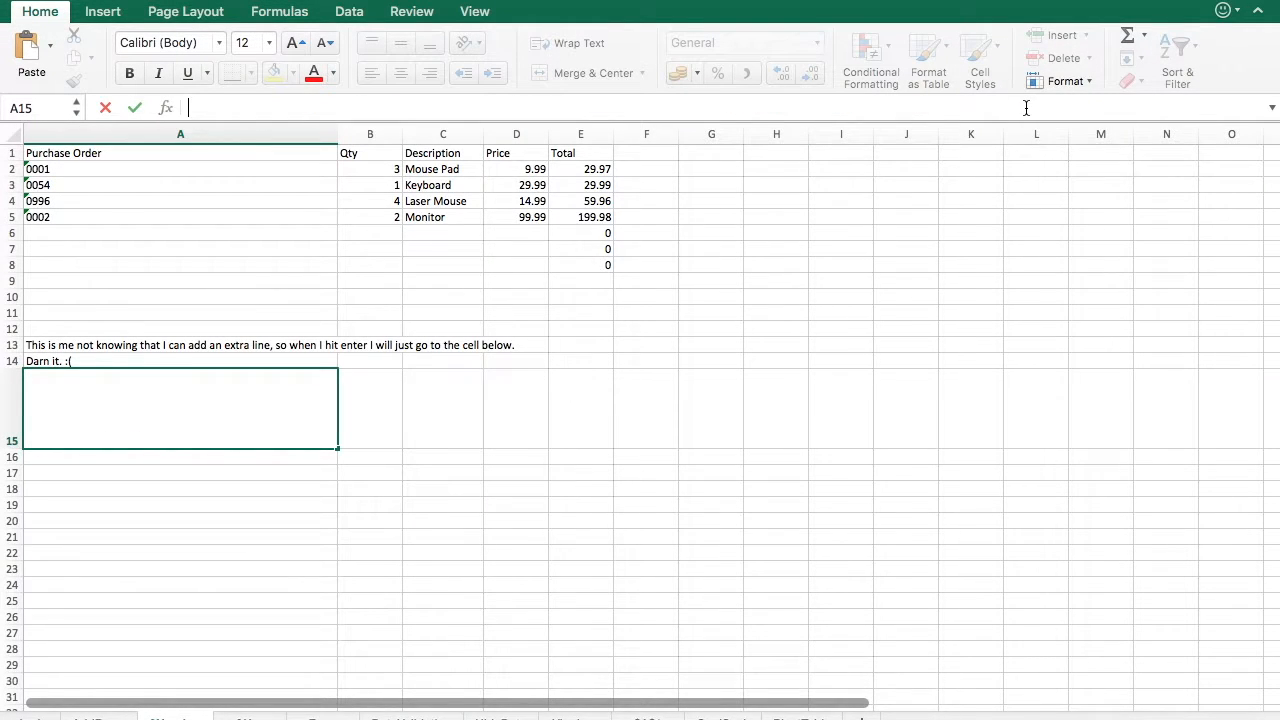
pyautogui.write('V')
pyautogui.press('BackSpace')
pyautogui.write('By Pressing Alt + Enter (Option + Enter for MAC users)!')
pyautogui.press('Return')
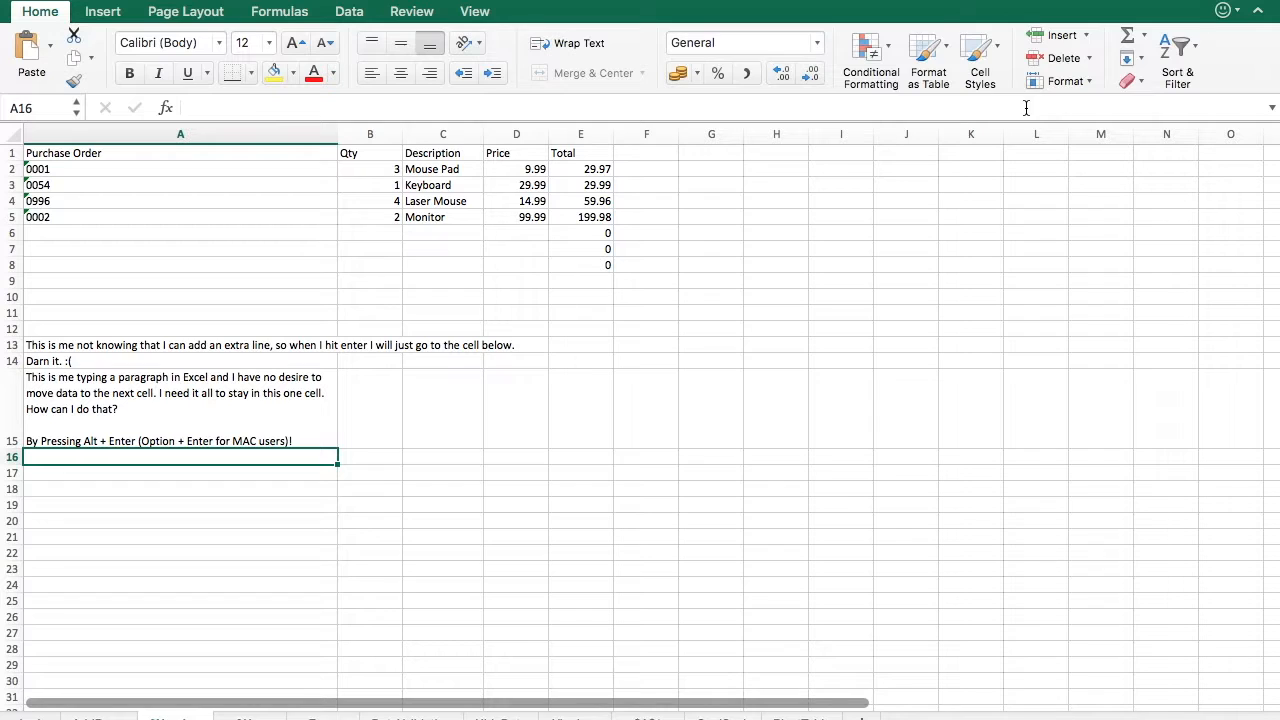
# - In B15, enter "And again." on two lines within the same cell using an in-cell line break
pyautogui.click(369, 413)
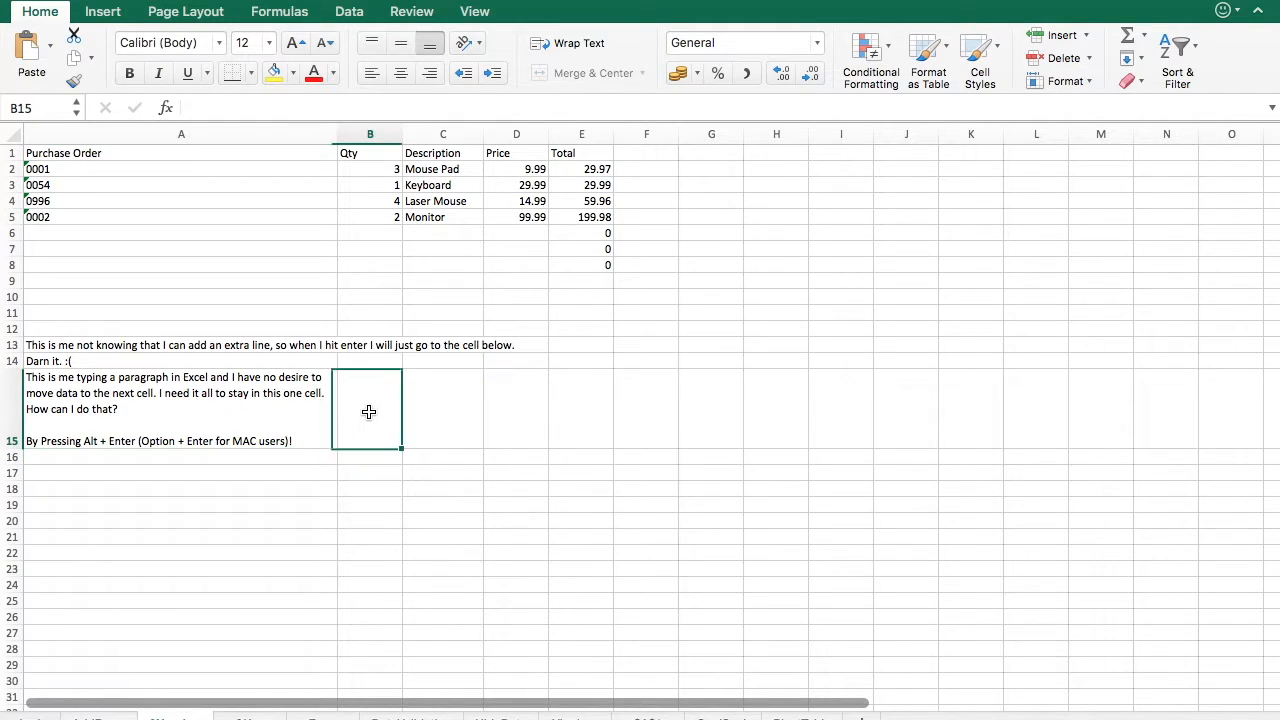
pyautogui.click(375, 108)
pyautogui.write('A')
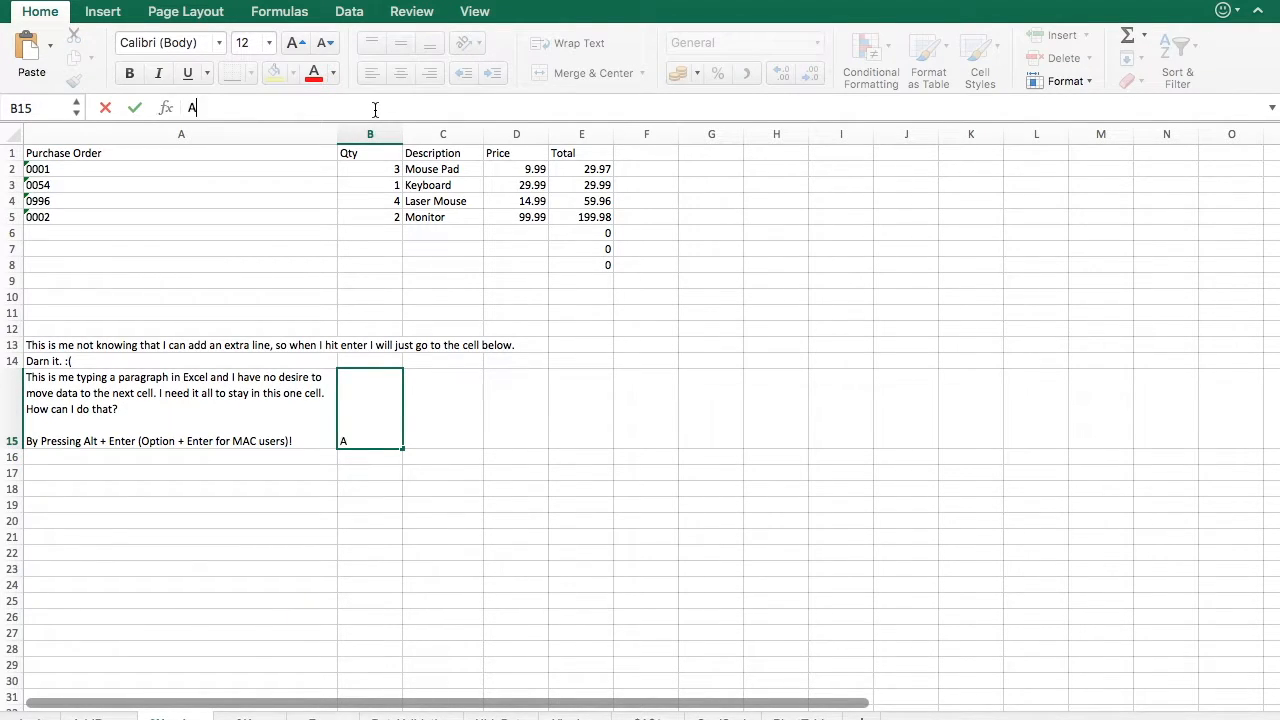
pyautogui.write('nd again.')
pyautogui.hotkey('alt', 'Return')
pyautogui.write('And again.')
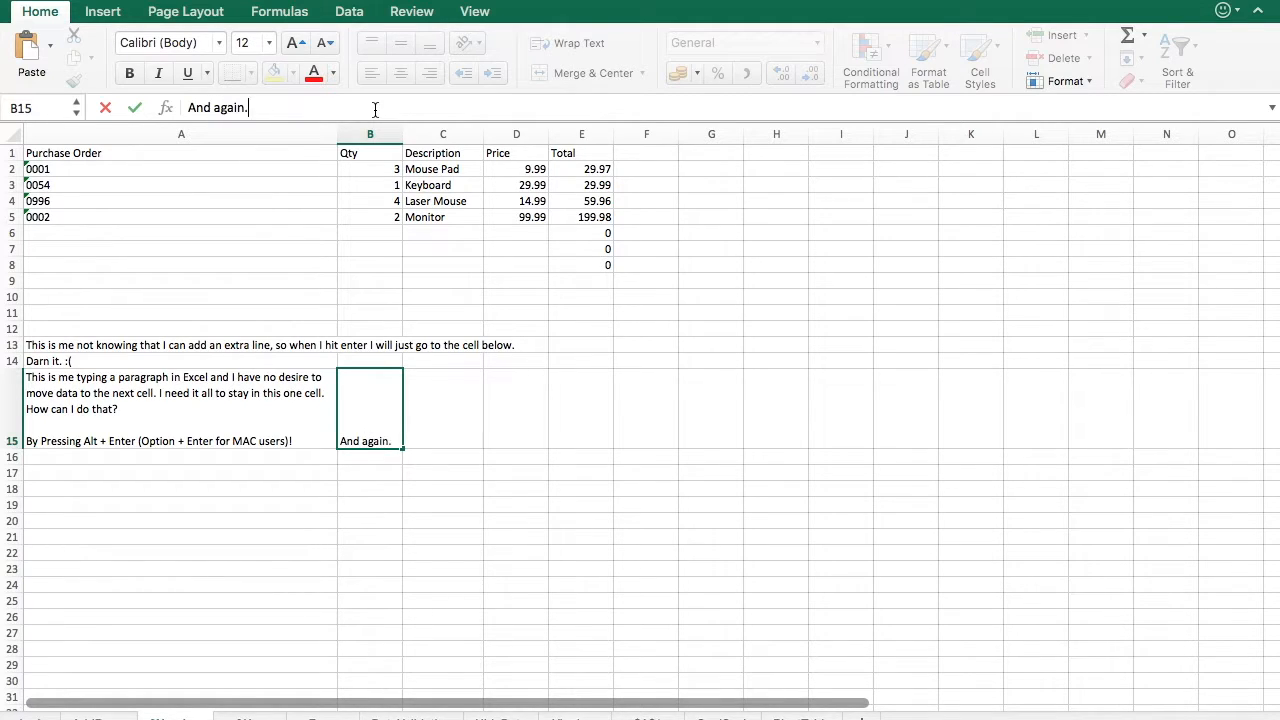